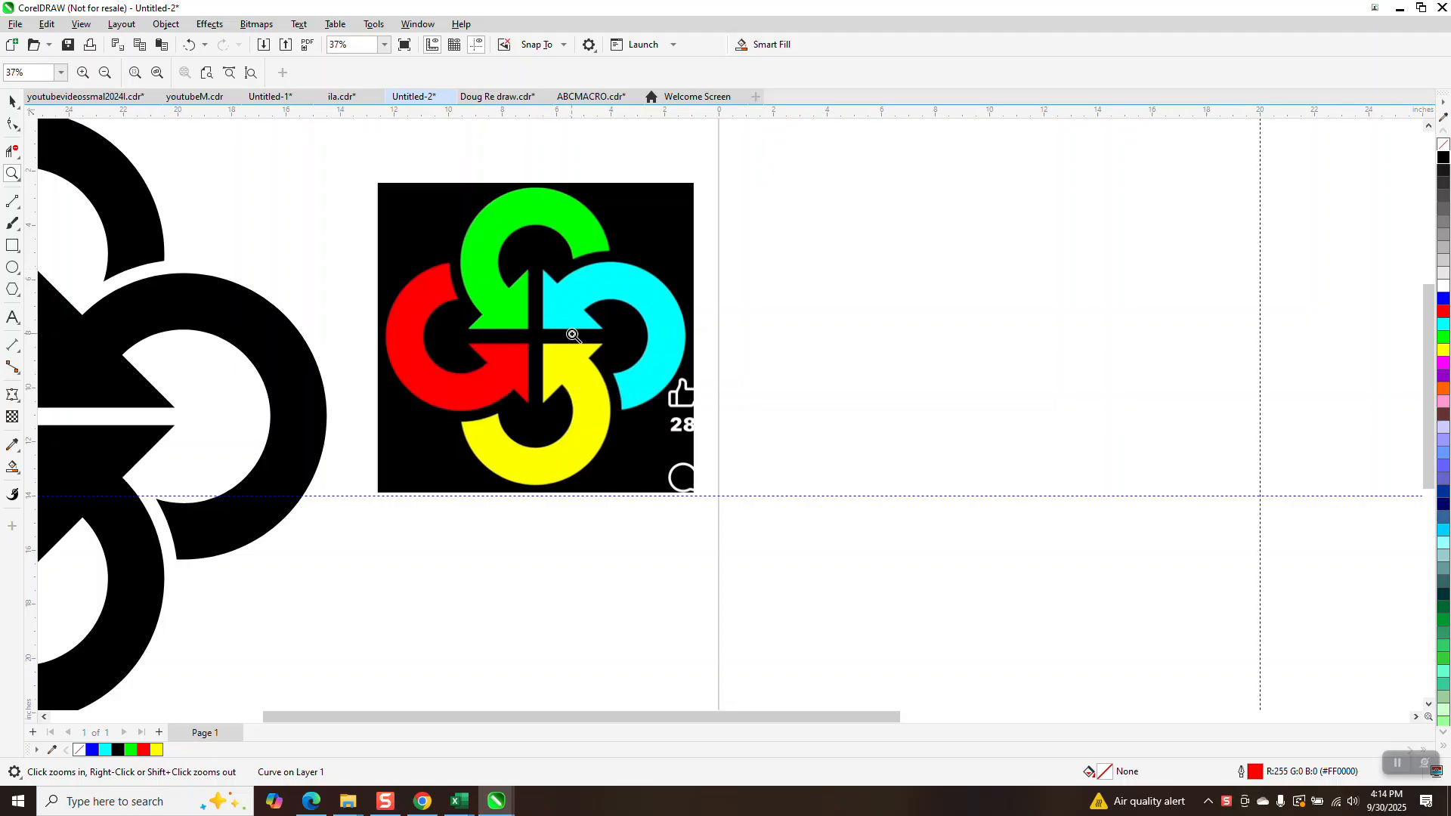
# Step: Draw a square about 9.7 inches wide above the page and centre it on the page
pyautogui.scroll(-3, 527, 394)
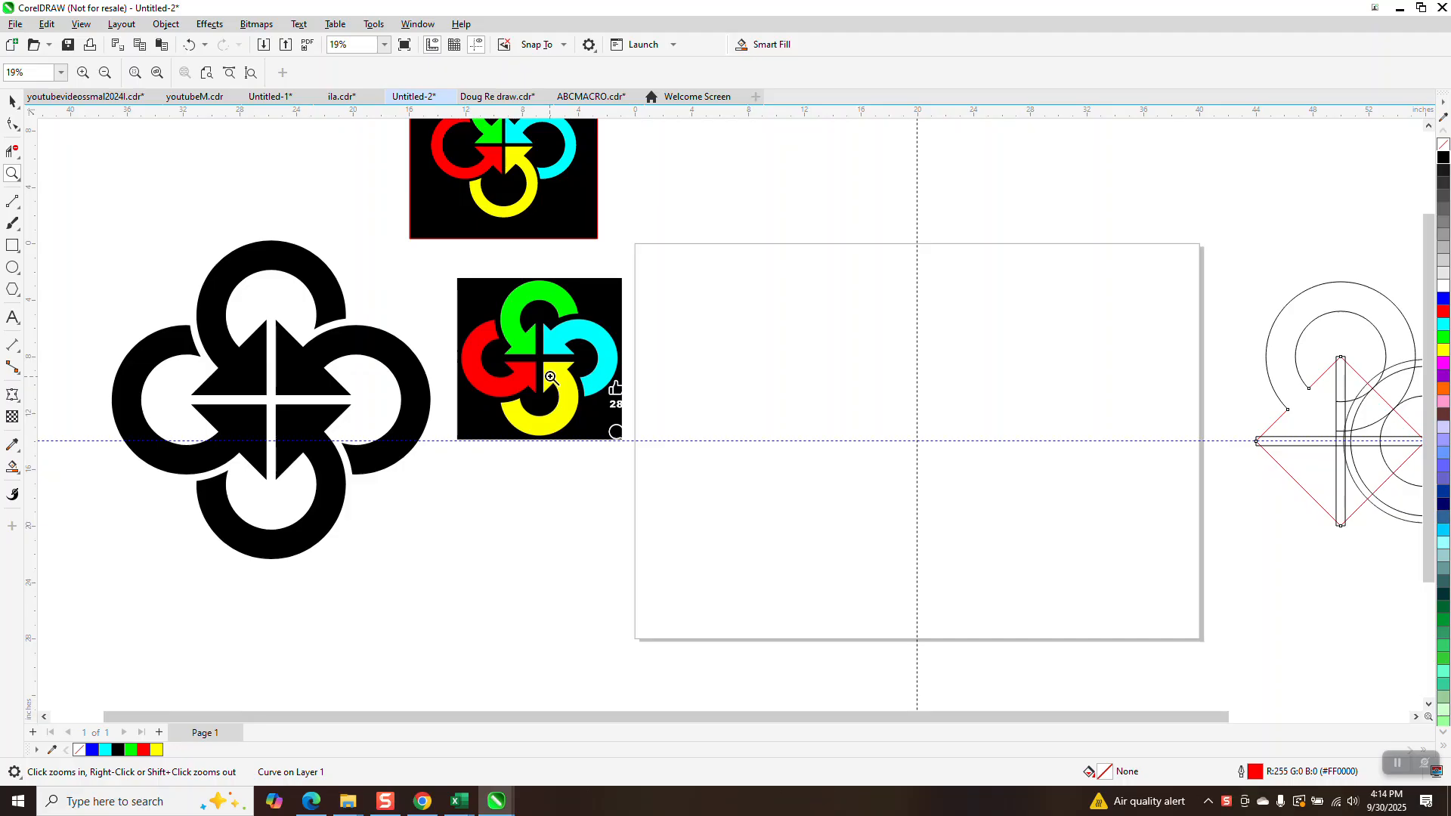
pyautogui.moveTo(472, 204); pyautogui.dragTo(577, 297)
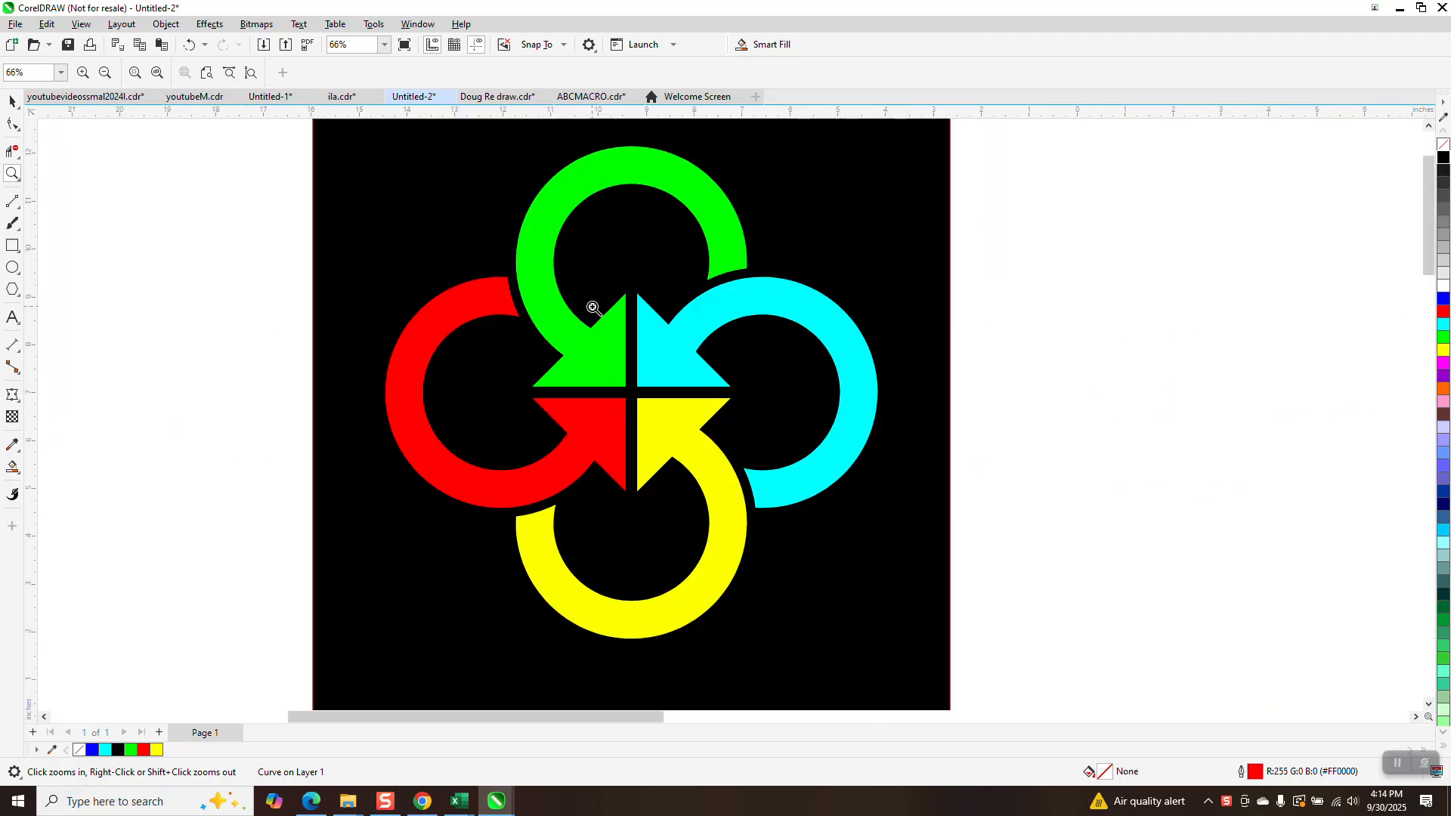
pyautogui.scroll(-2, 586, 312)
pyautogui.scroll(-3, 587, 318)
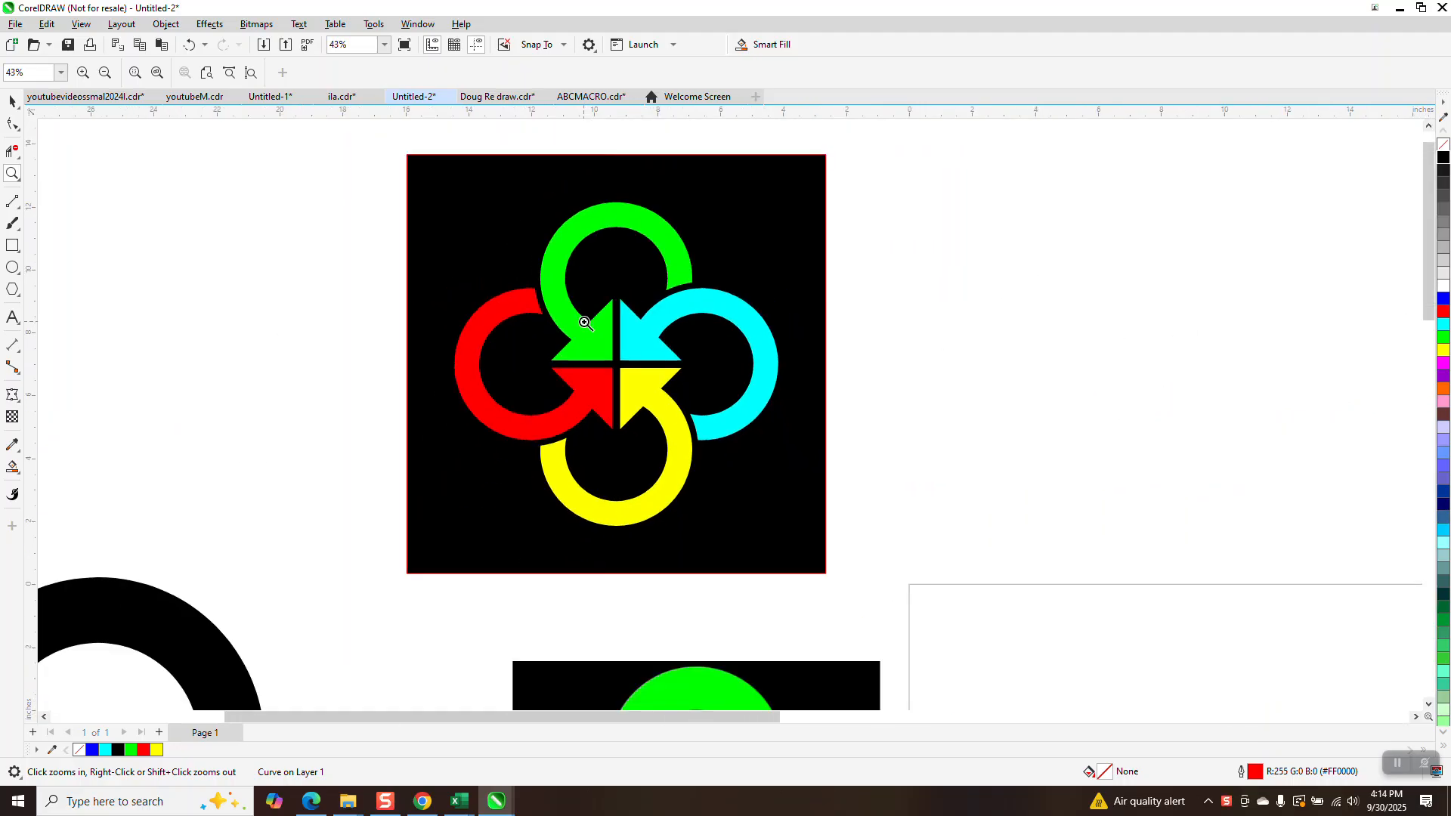
pyautogui.scroll(-3, 650, 551)
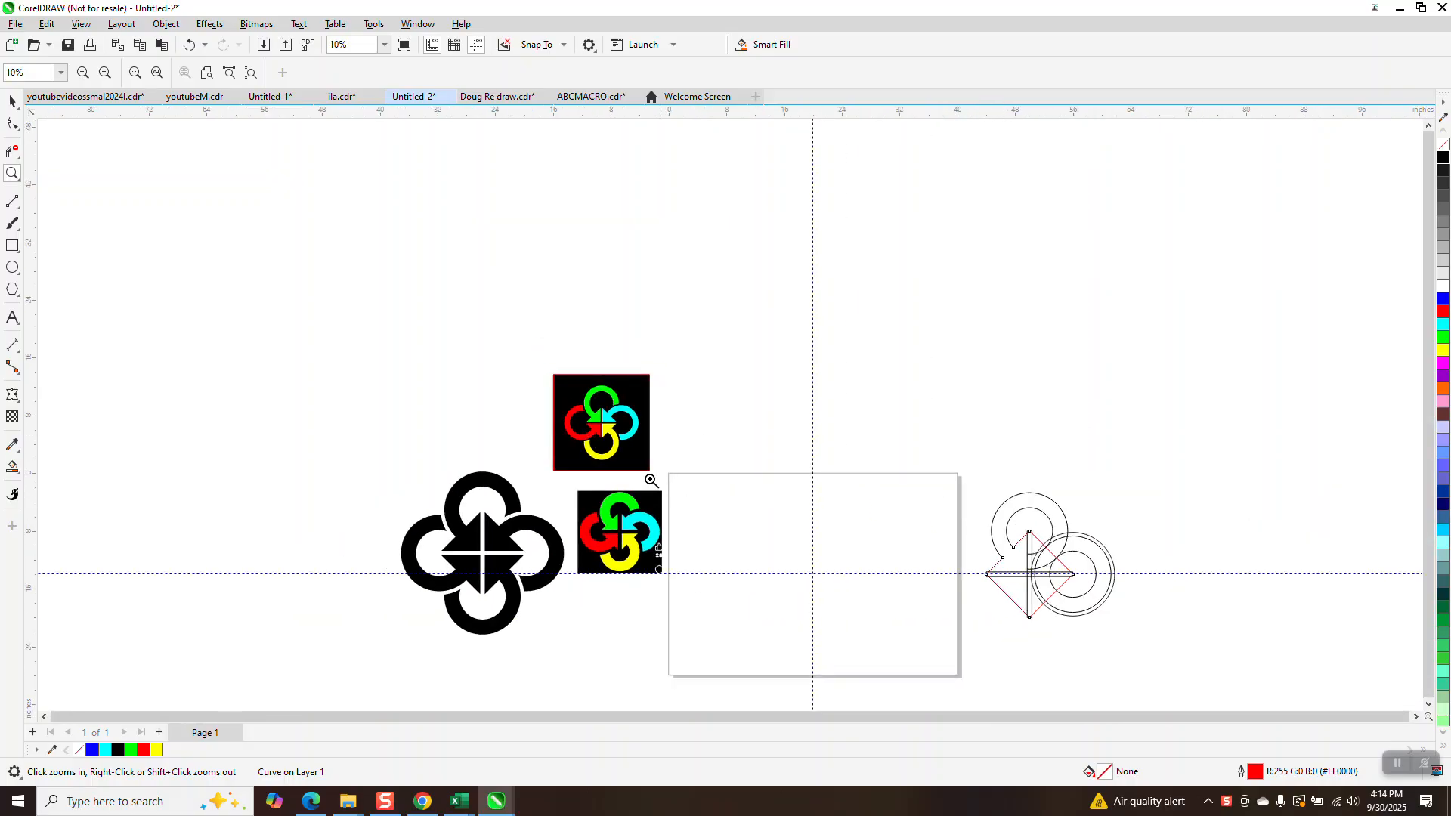
pyautogui.click(11, 247)
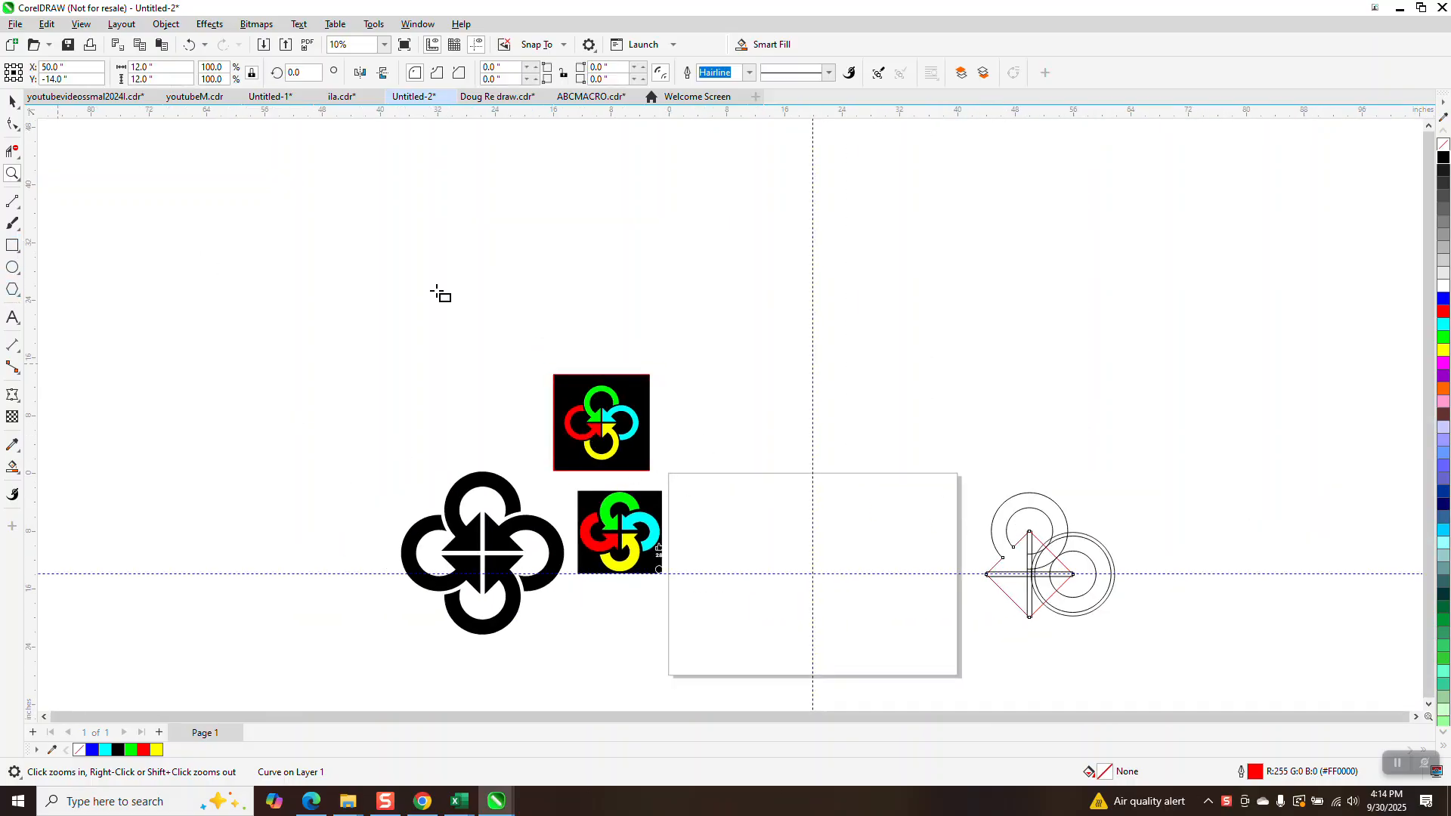
pyautogui.moveTo(781, 296); pyautogui.dragTo(748, 370)
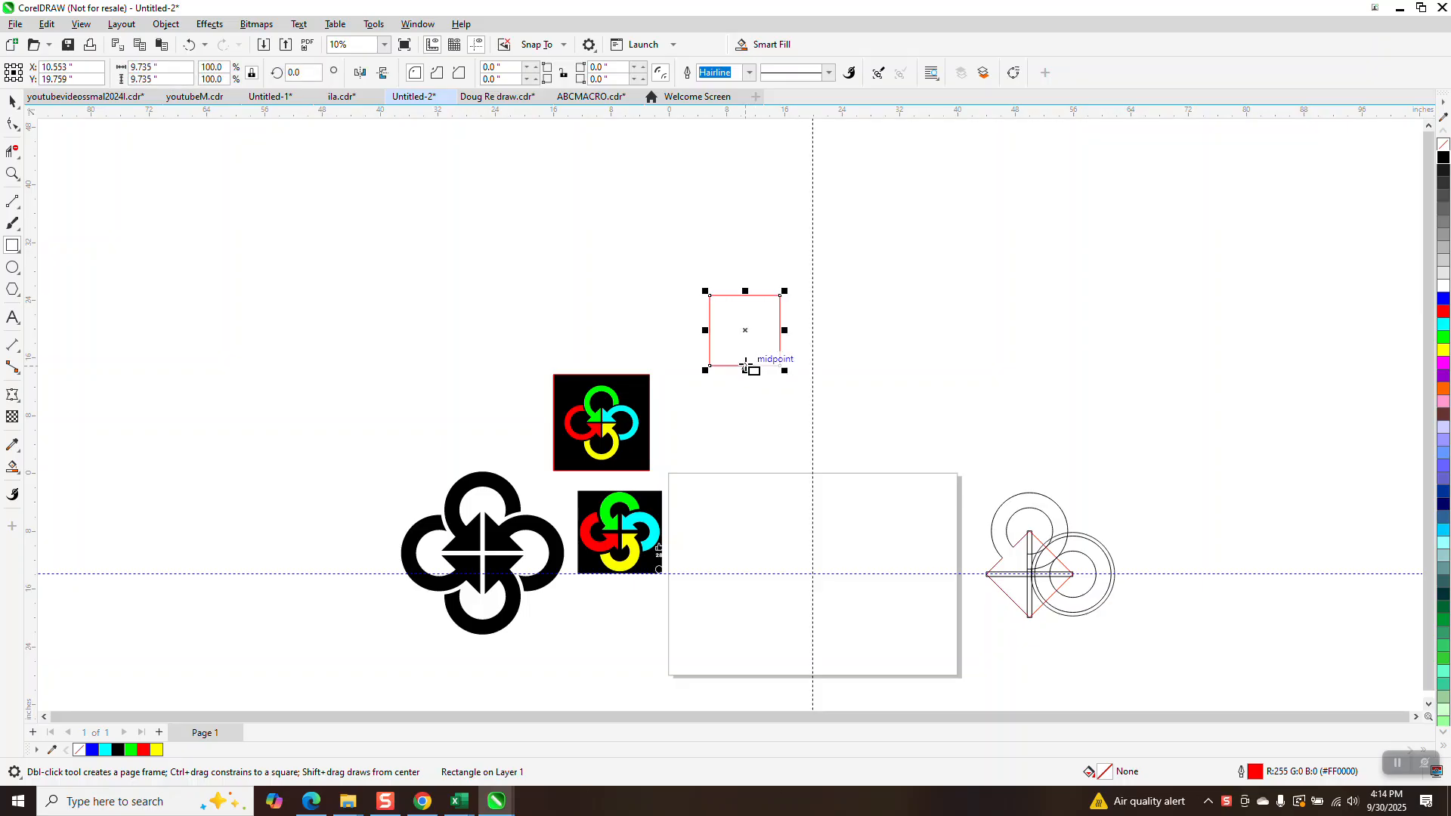
pyautogui.press('p')
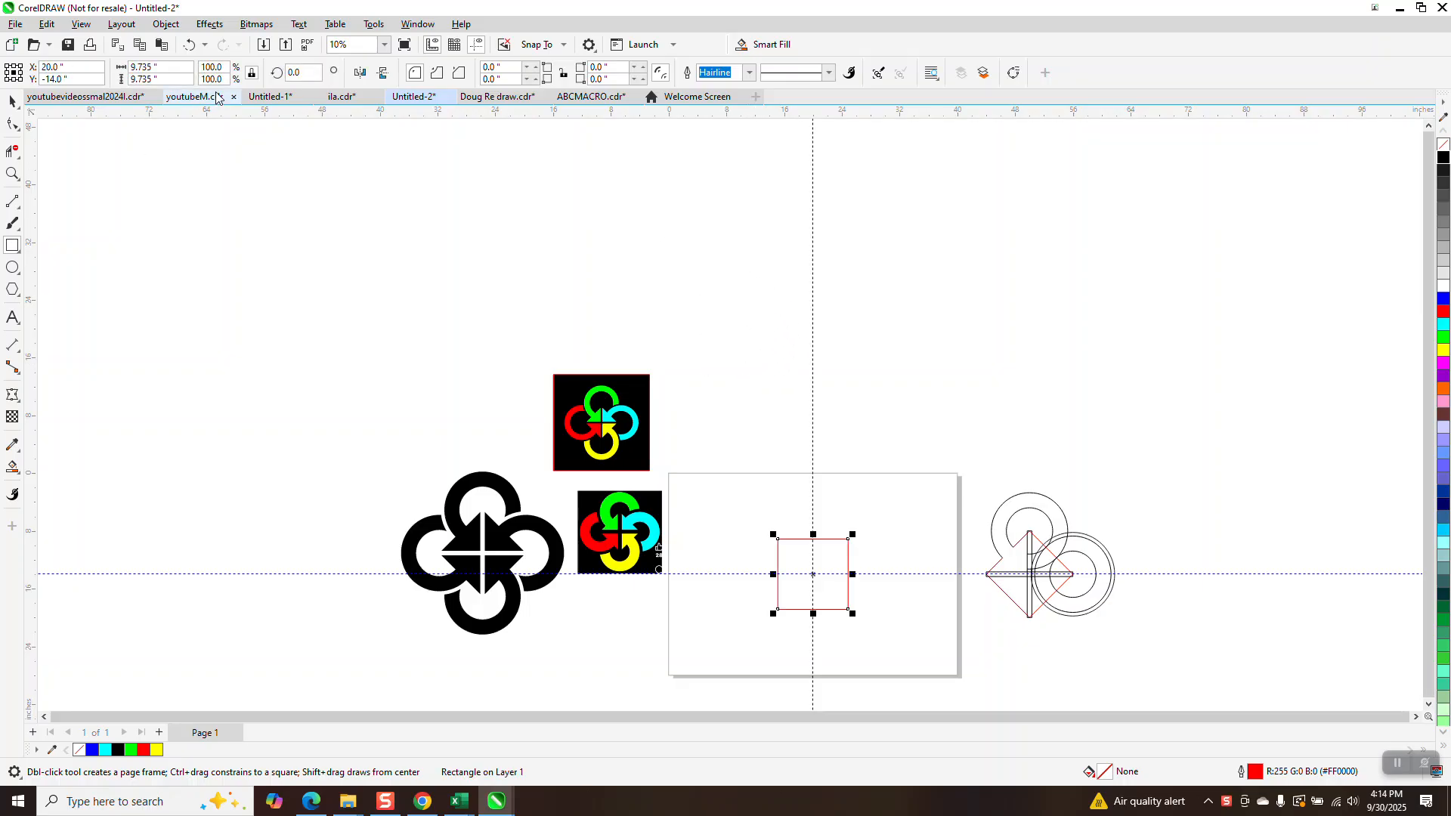
# Step: Rotate the square 45 degrees and scale the resulting diamond proportionally to 12 inches wide
pyautogui.moveTo(301, 72); pyautogui.dragTo(256, 78)
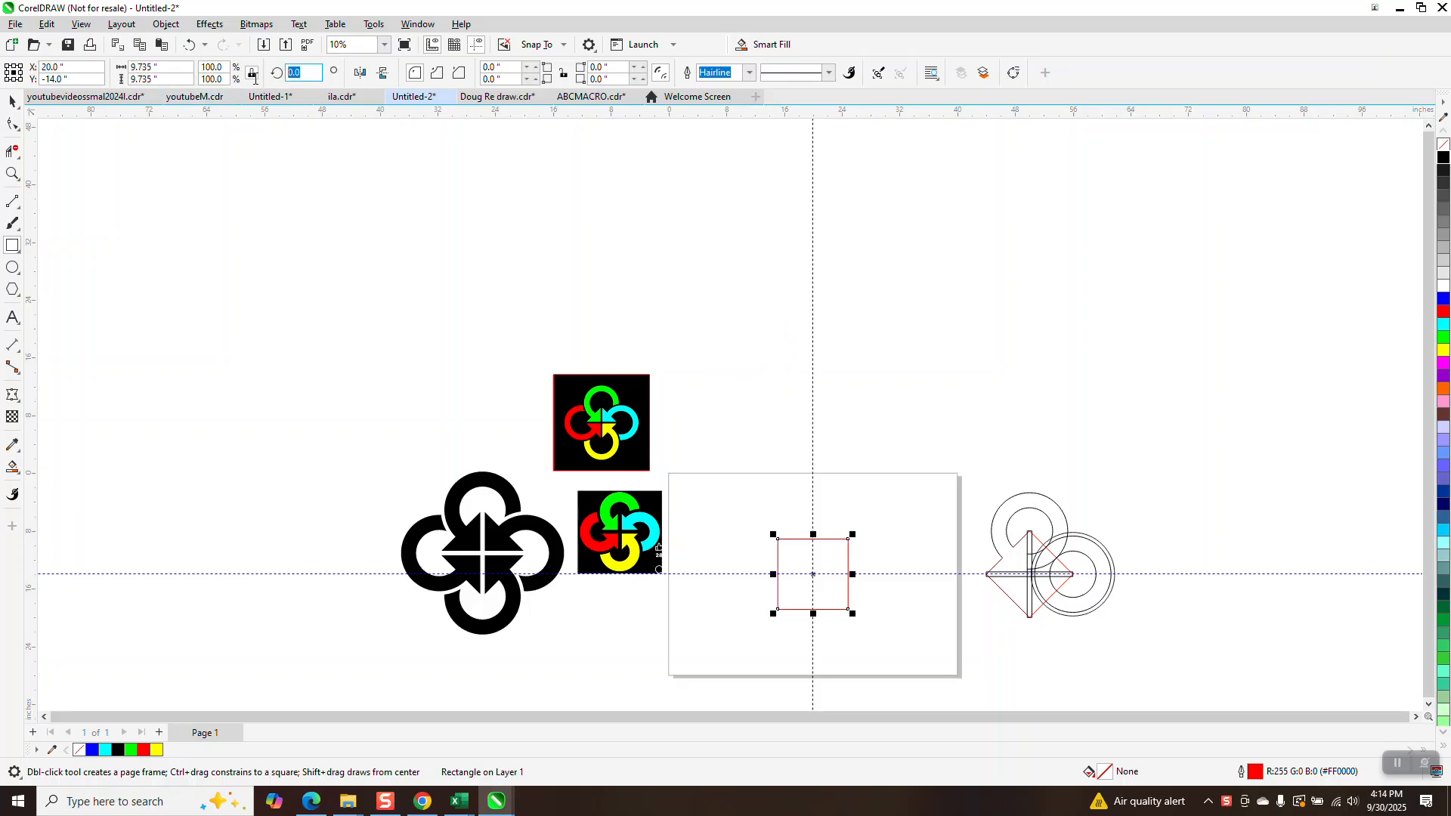
pyautogui.press('Return')
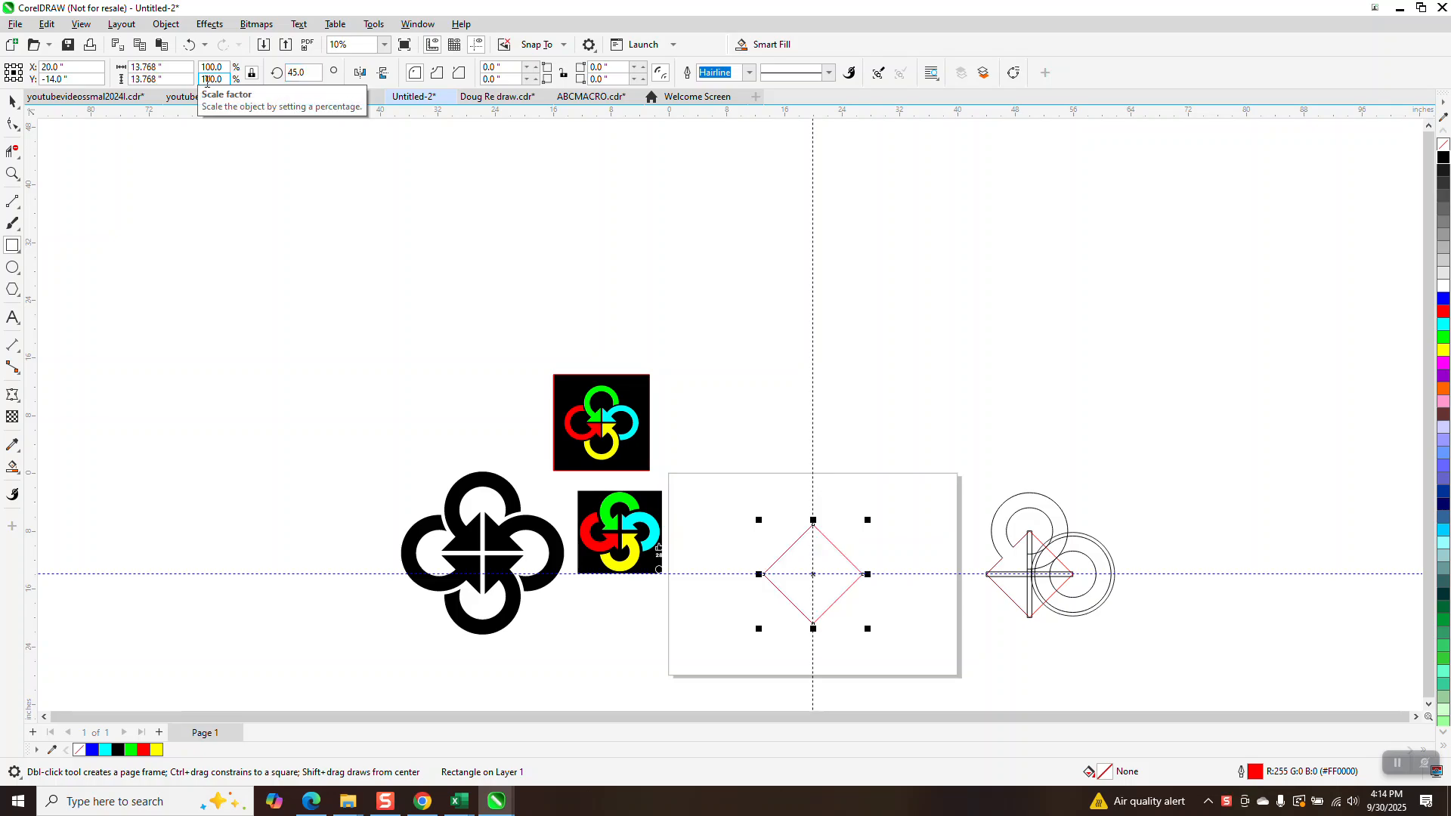
pyautogui.click(145, 68)
pyautogui.moveTo(145, 73); pyautogui.dragTo(86, 77)
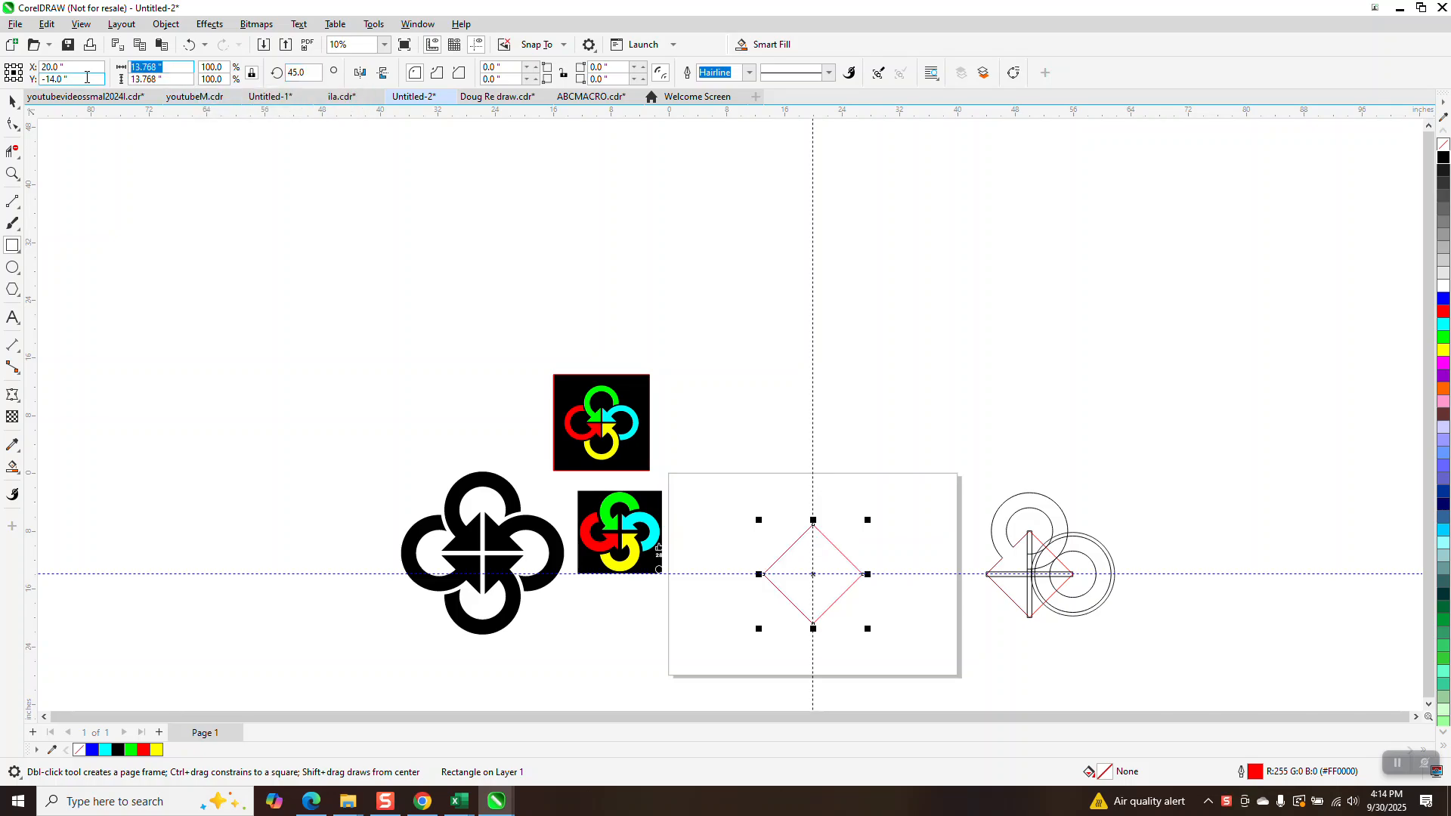
pyautogui.write('12')
pyautogui.press('Return')
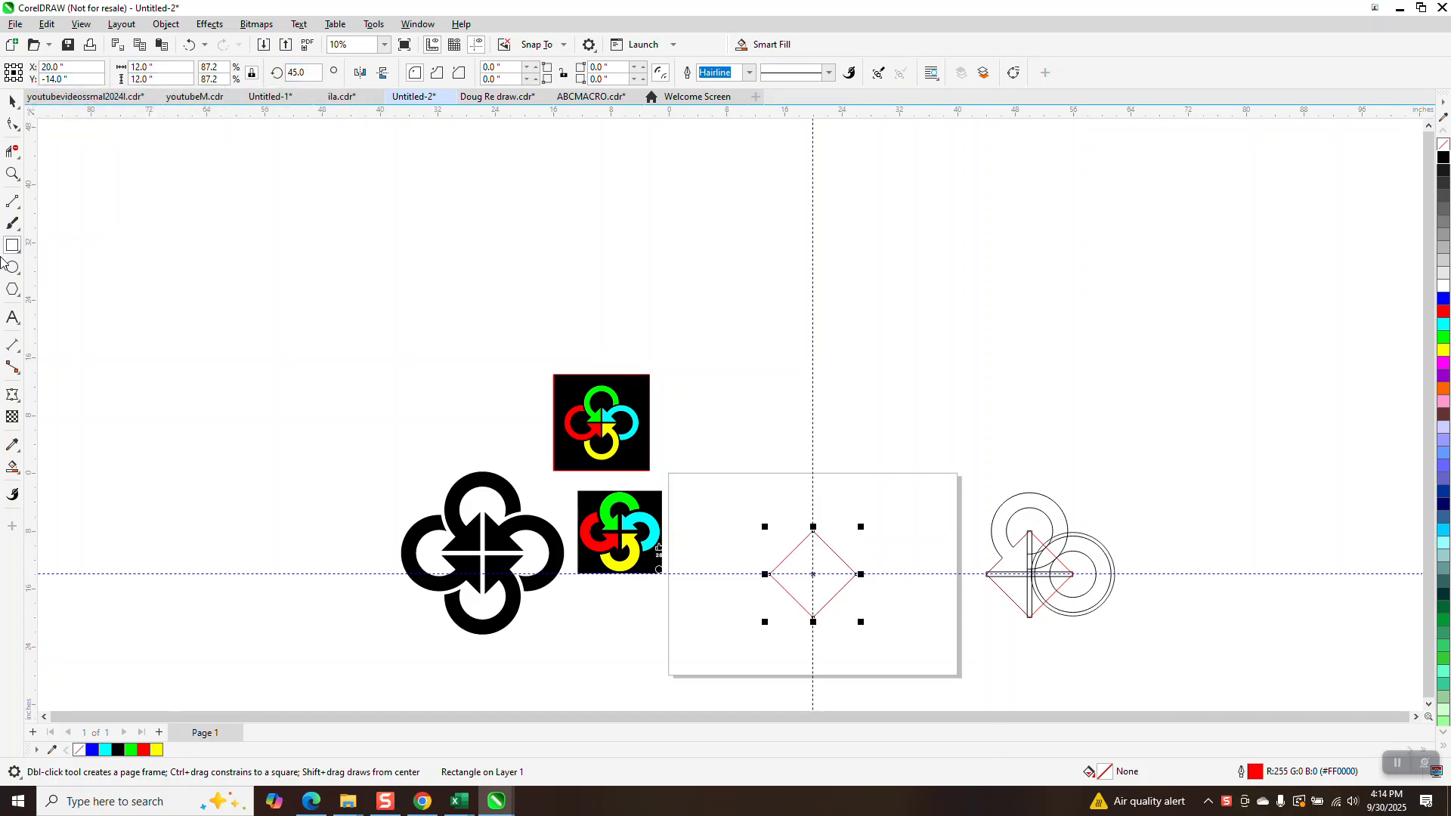
# Step: Draw a vertical 2-point line about 18.3 inches long and centre it on the page through the diamond
pyautogui.click(12, 174)
pyautogui.moveTo(765, 462); pyautogui.dragTo(899, 641)
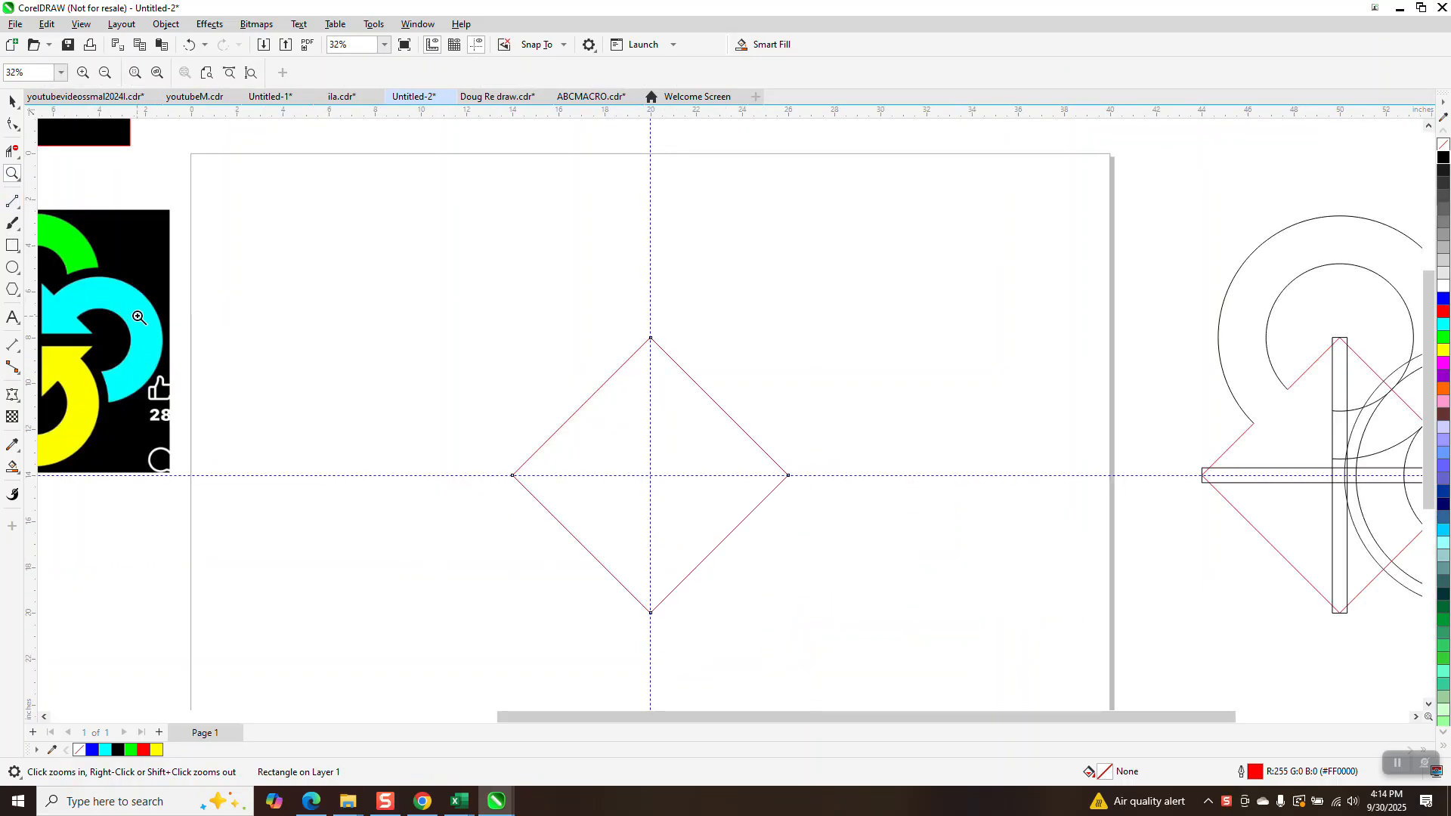
pyautogui.click(19, 212)
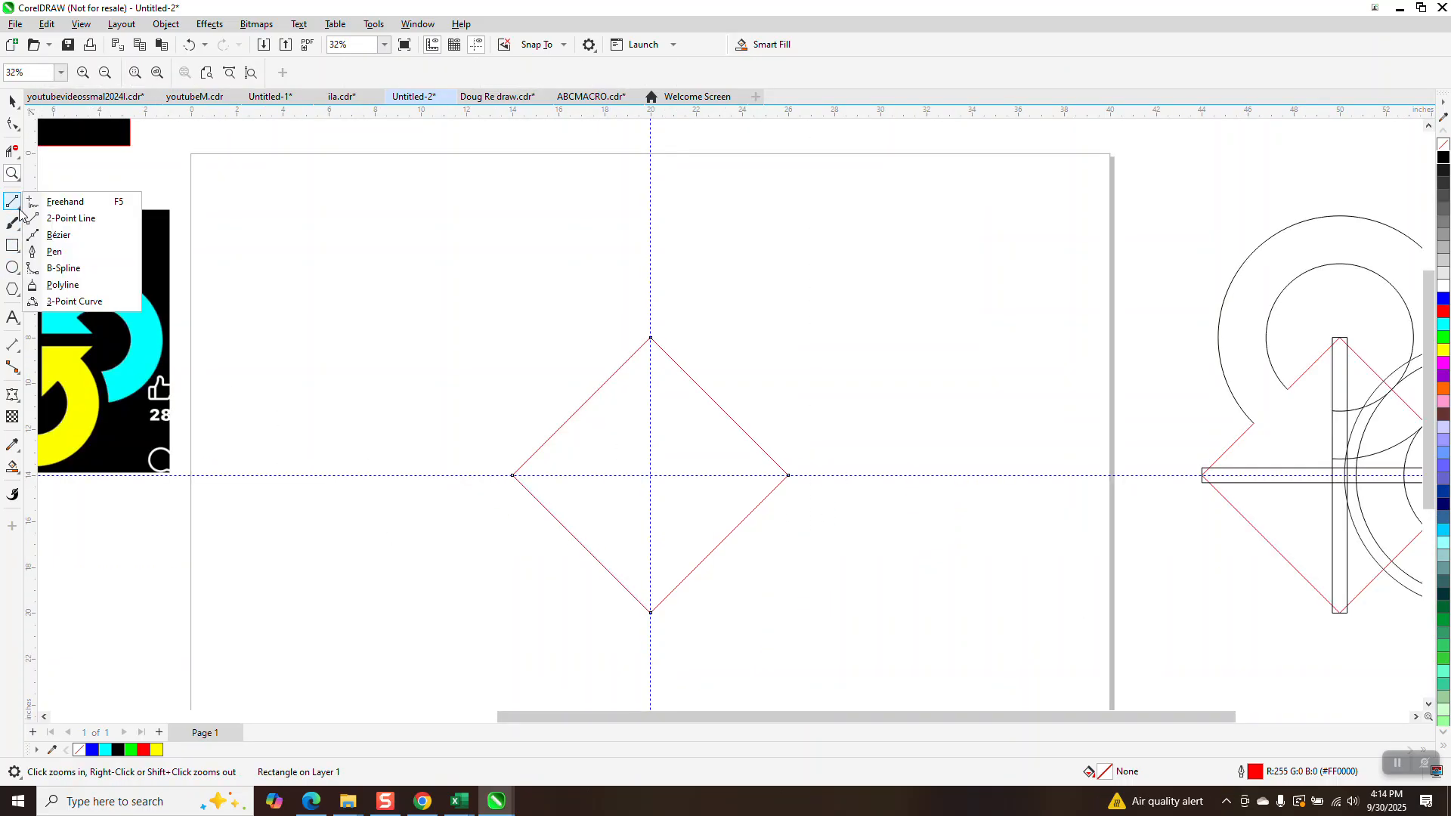
pyautogui.click(56, 217)
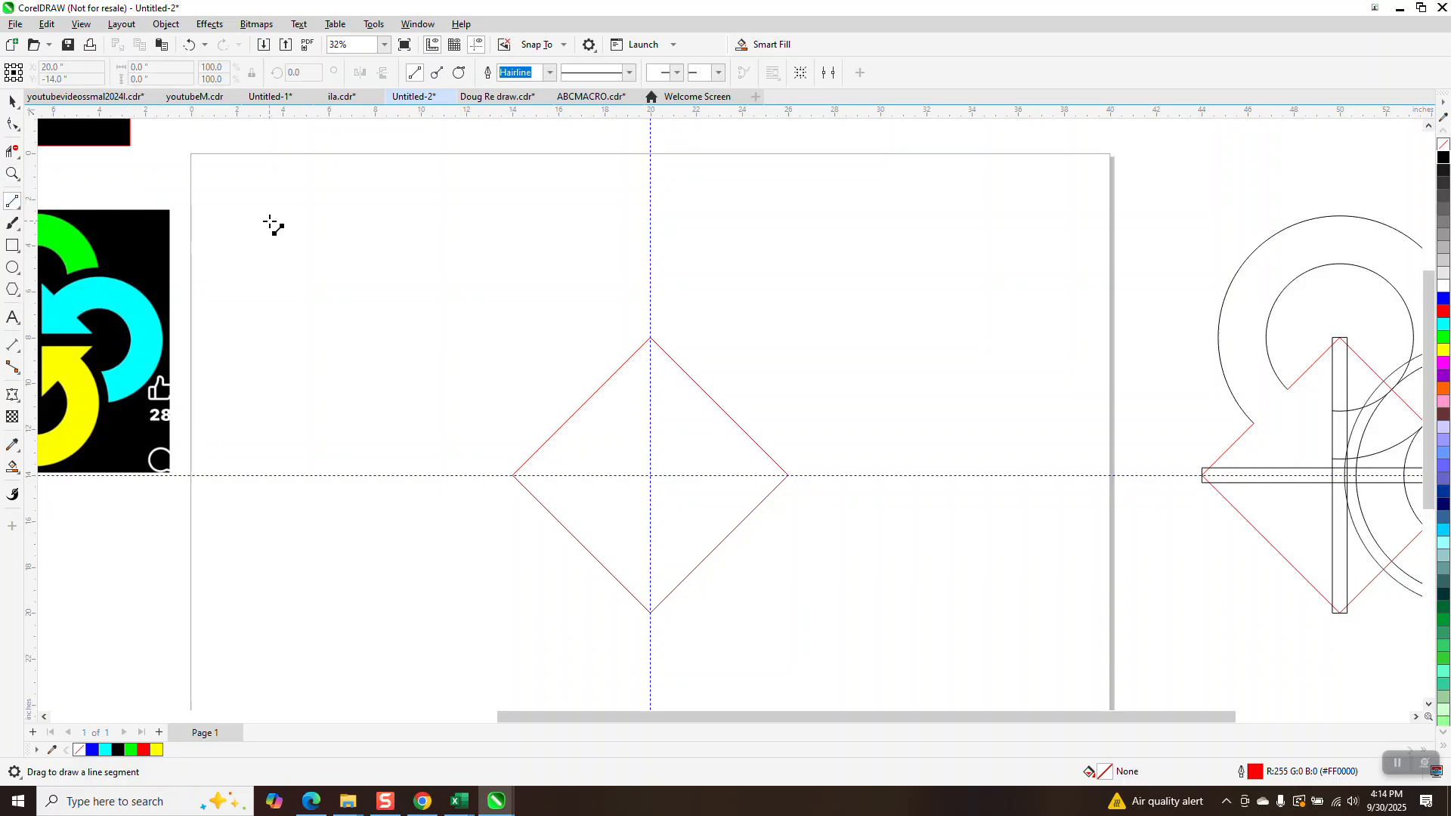
pyautogui.moveTo(256, 247); pyautogui.dragTo(277, 660)
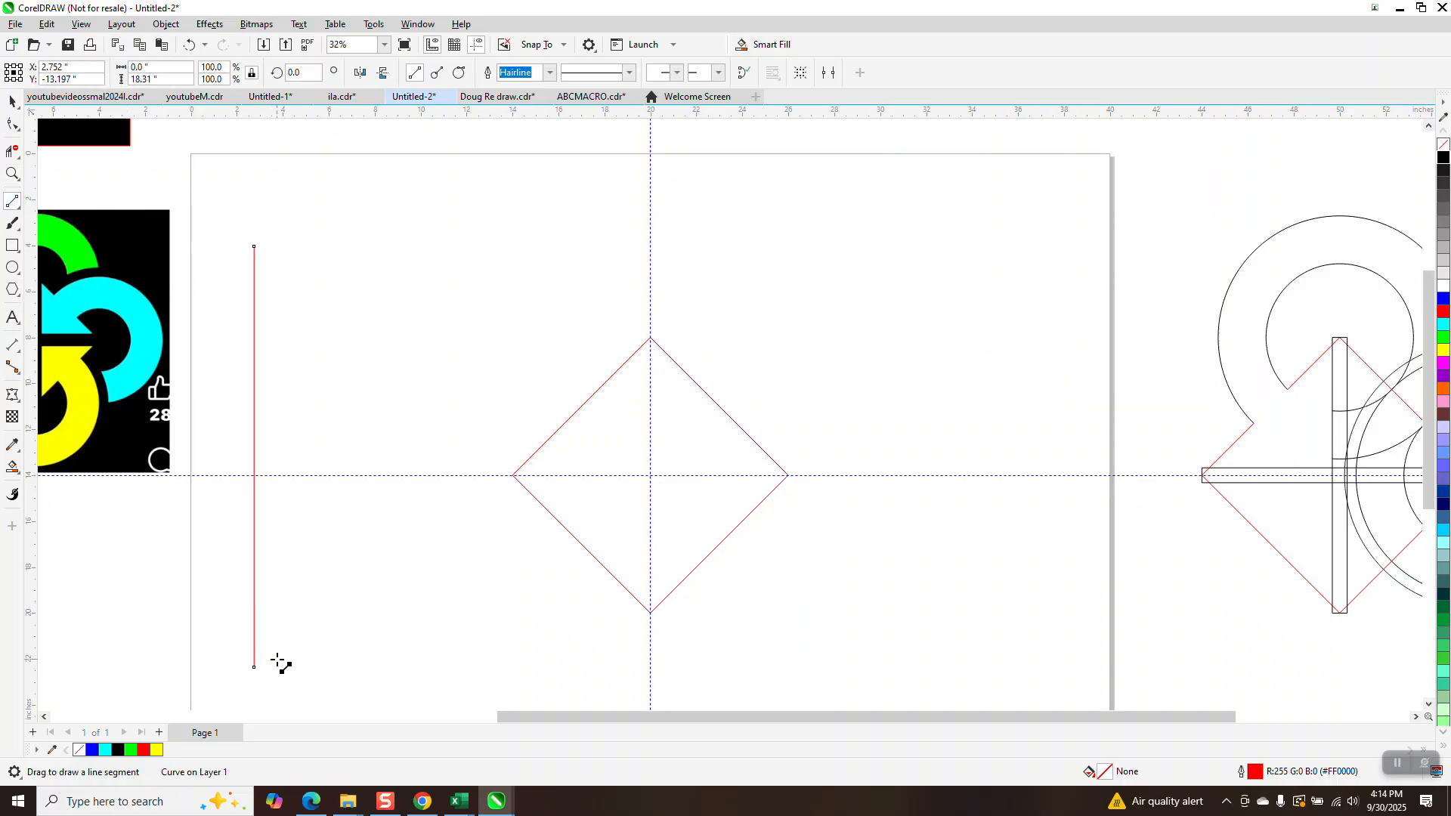
pyautogui.press('p')
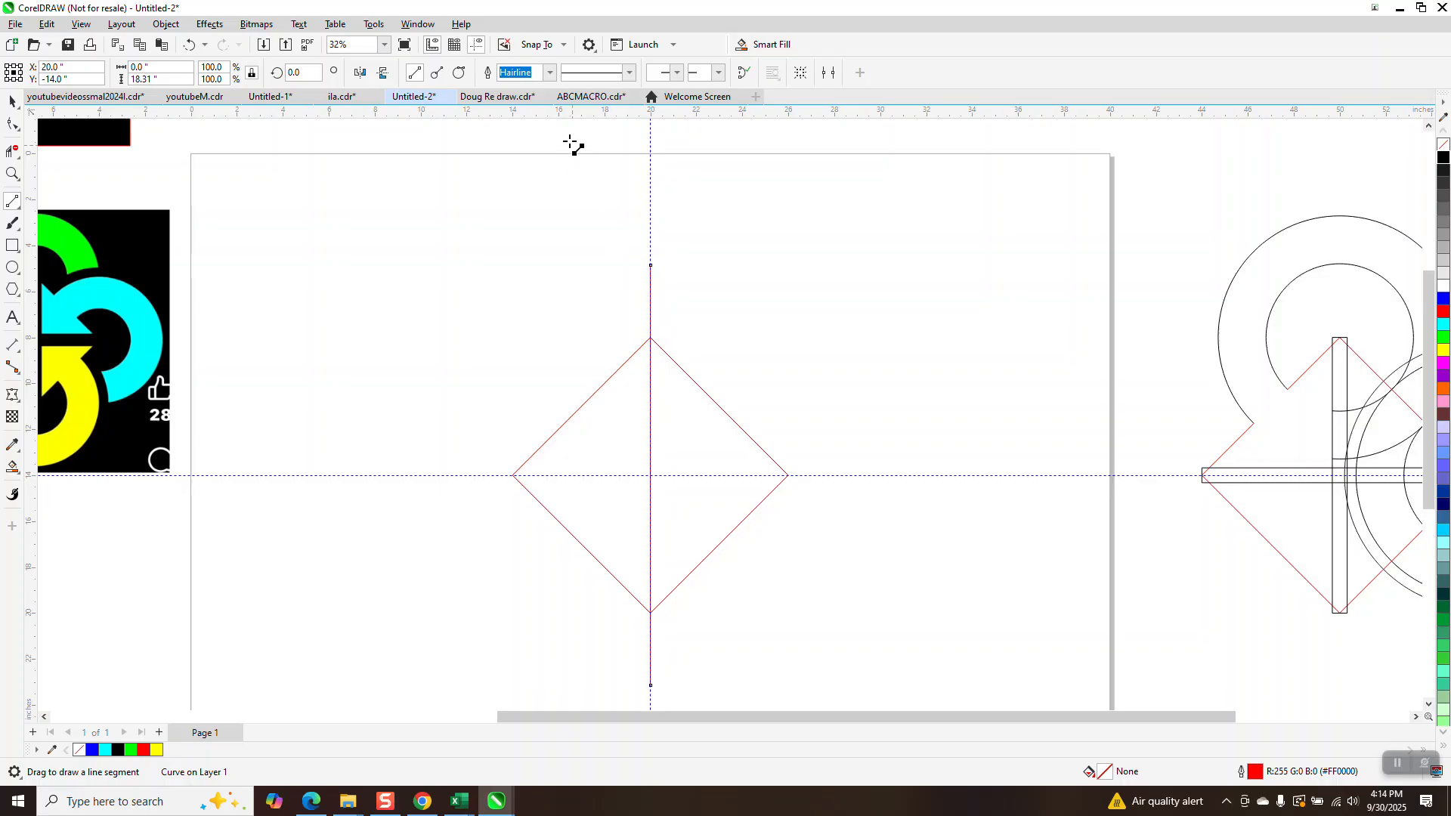
# Step: Hide the guidelines and delete the segments of the vertical line that extend beyond the diamond's top and bottom corners
pyautogui.click(475, 49)
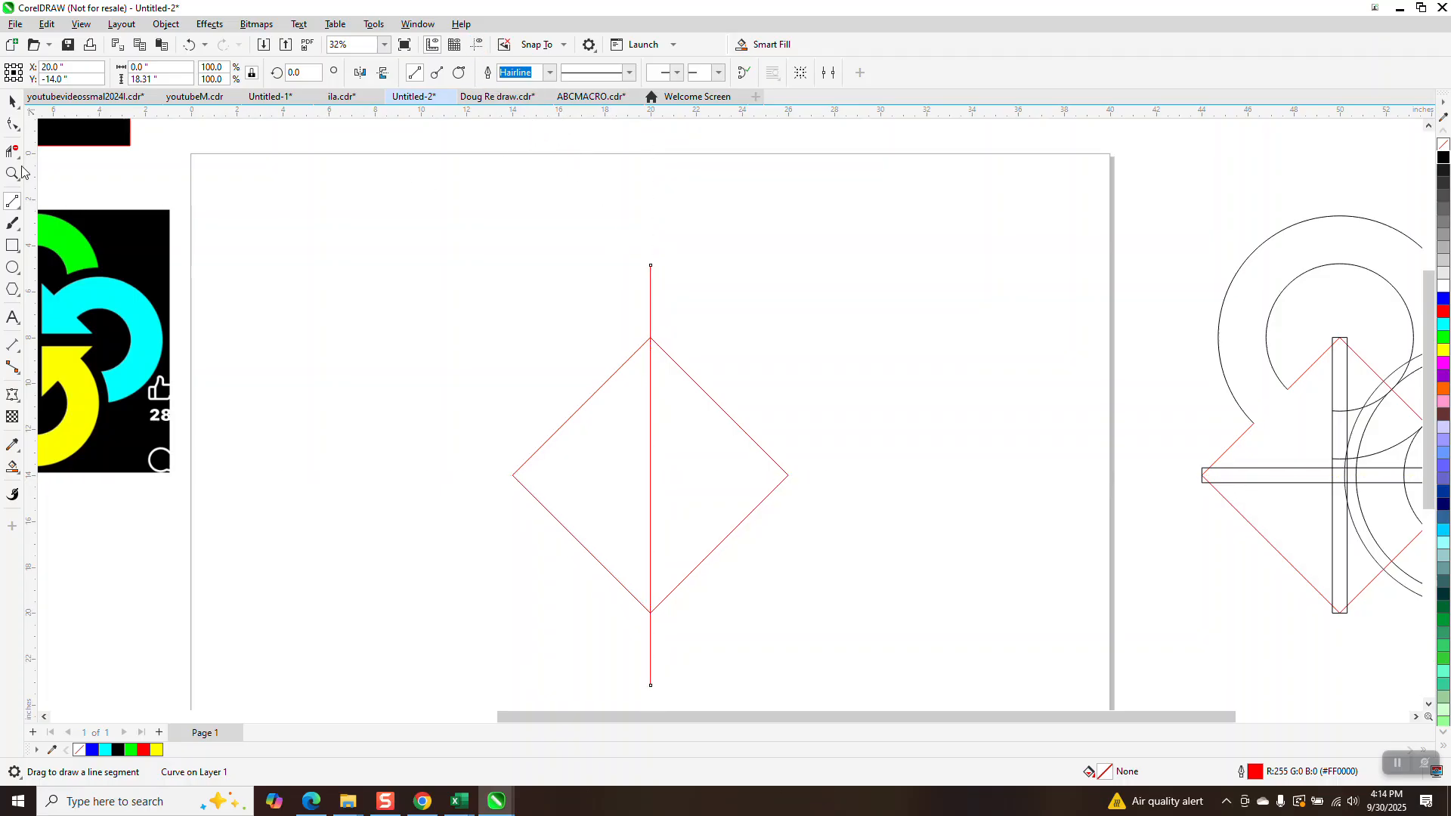
pyautogui.click(12, 152)
pyautogui.click(651, 294)
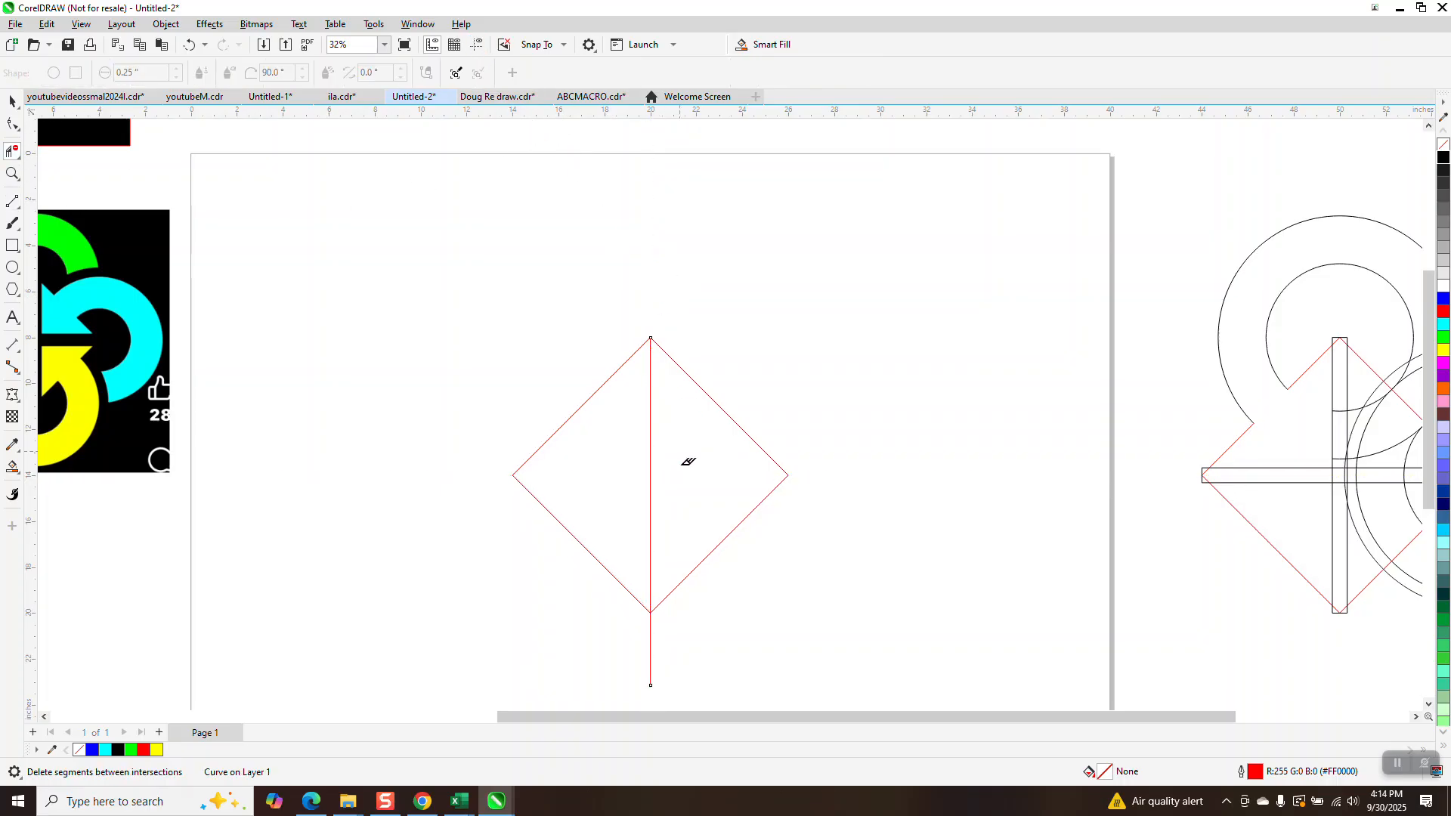
pyautogui.click(651, 643)
# Step: Set the outline width of the vertical line inside the diamond to 50 pt
pyautogui.click(12, 102)
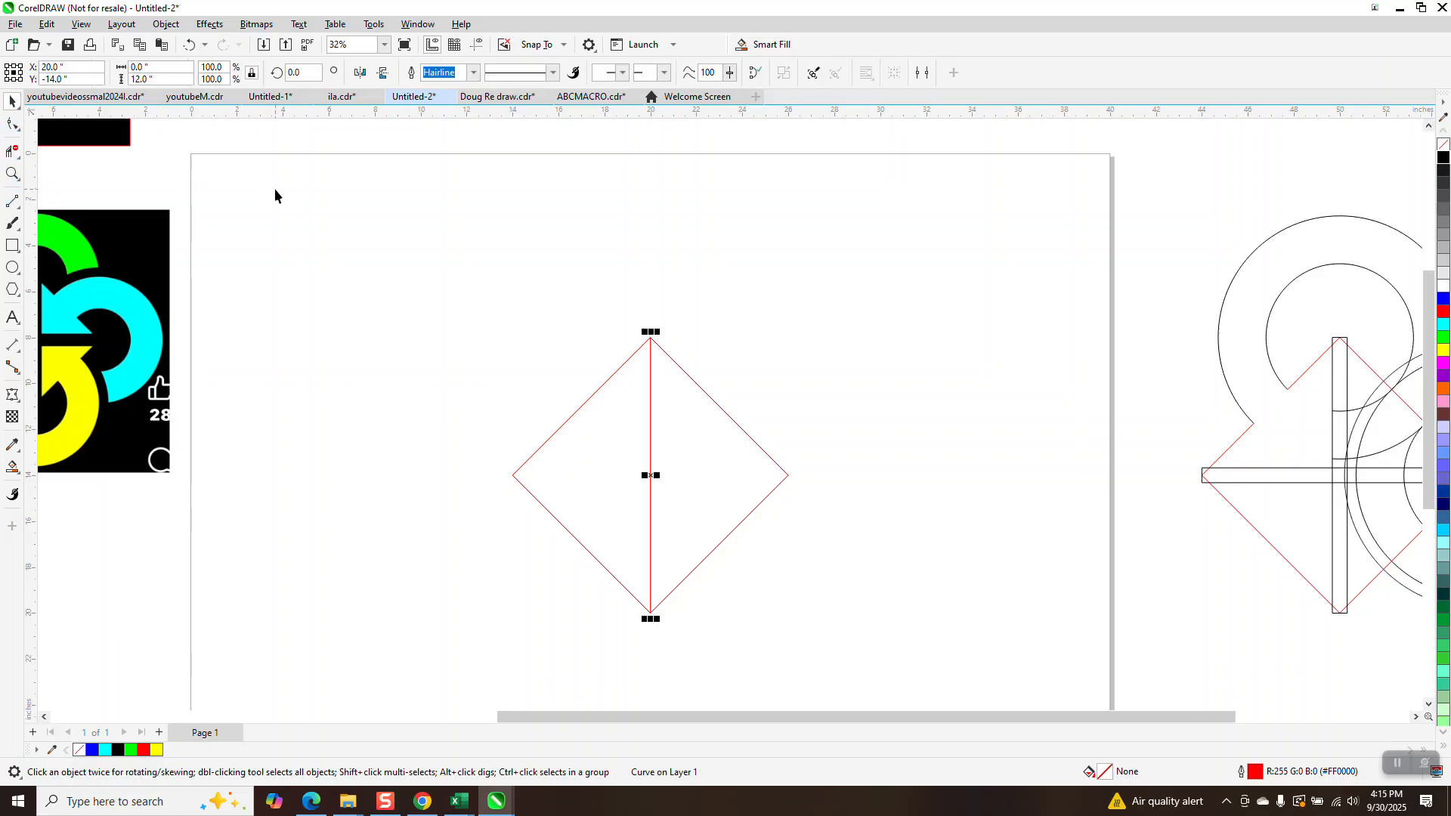
pyautogui.click(474, 74)
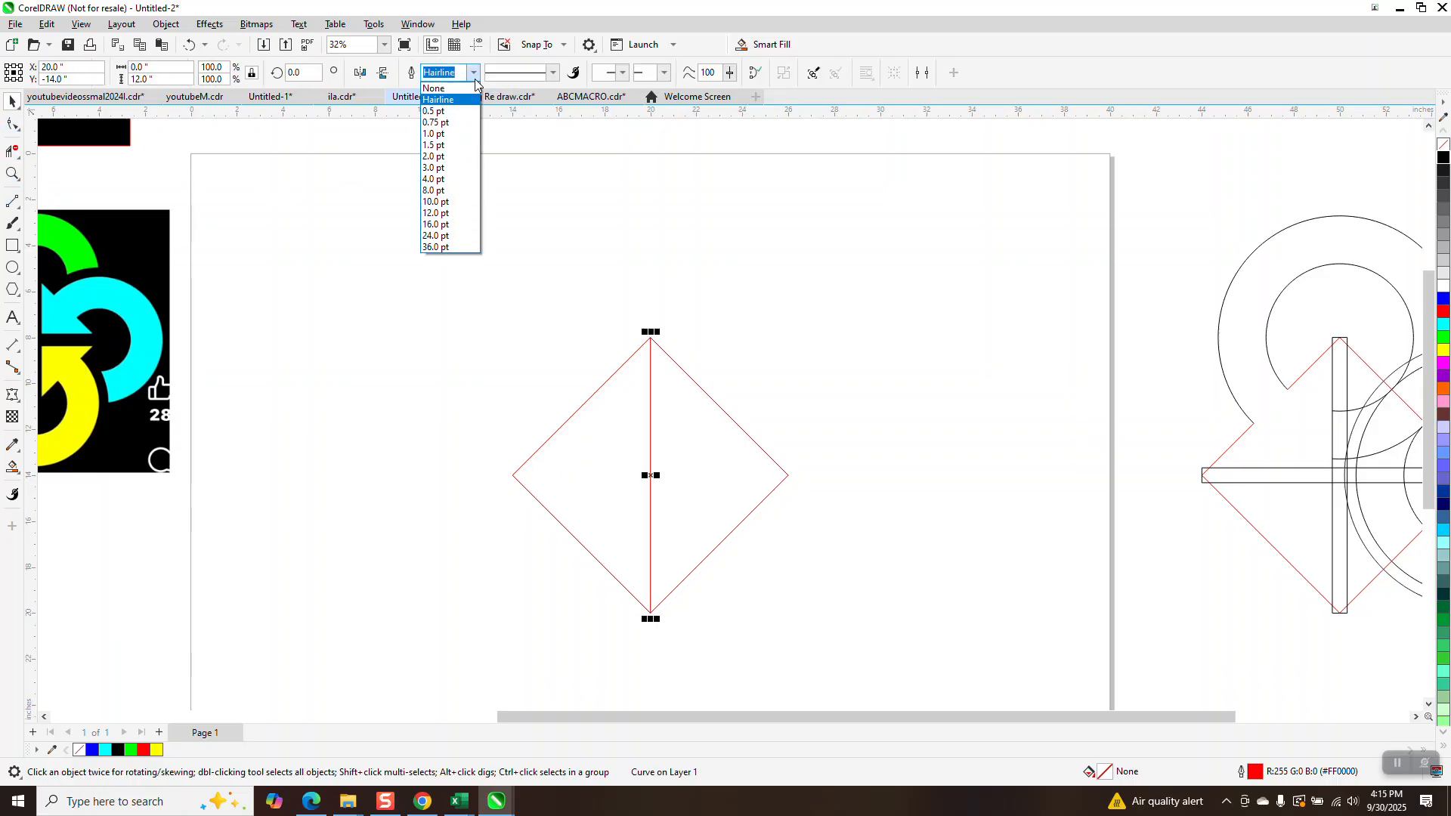
pyautogui.click(440, 245)
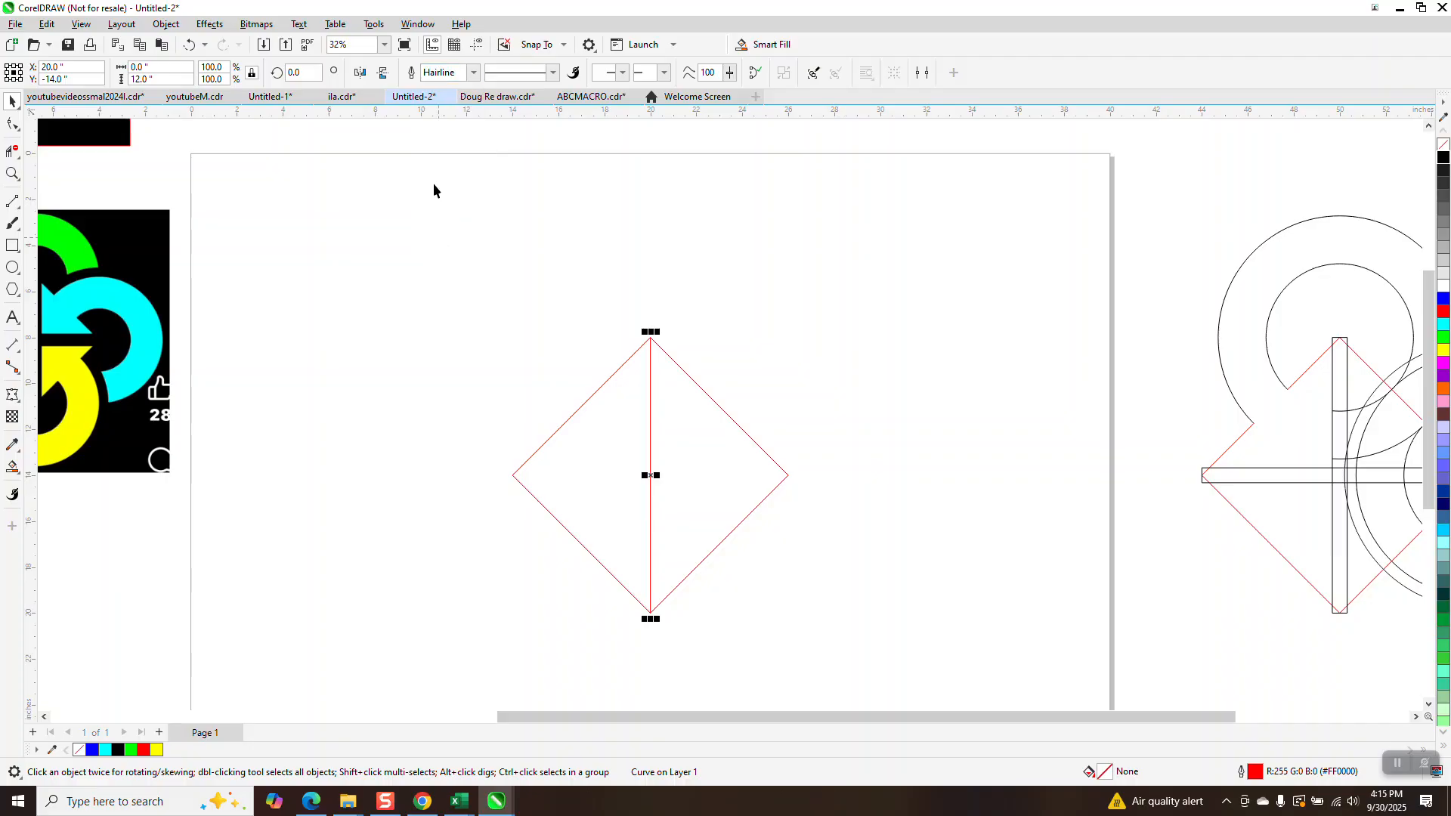
pyautogui.click(446, 72)
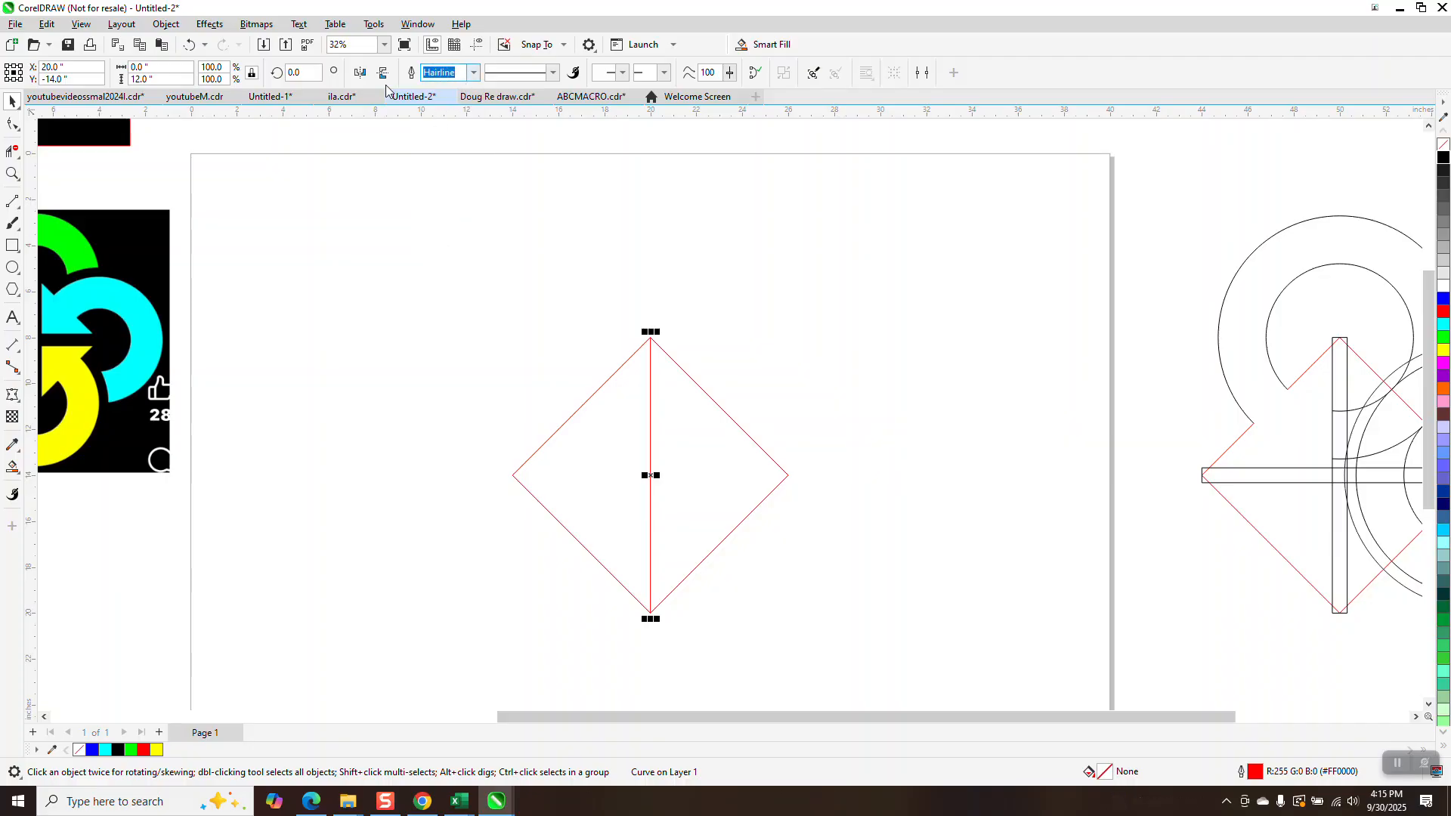
pyautogui.write('50')
pyautogui.press('Return')
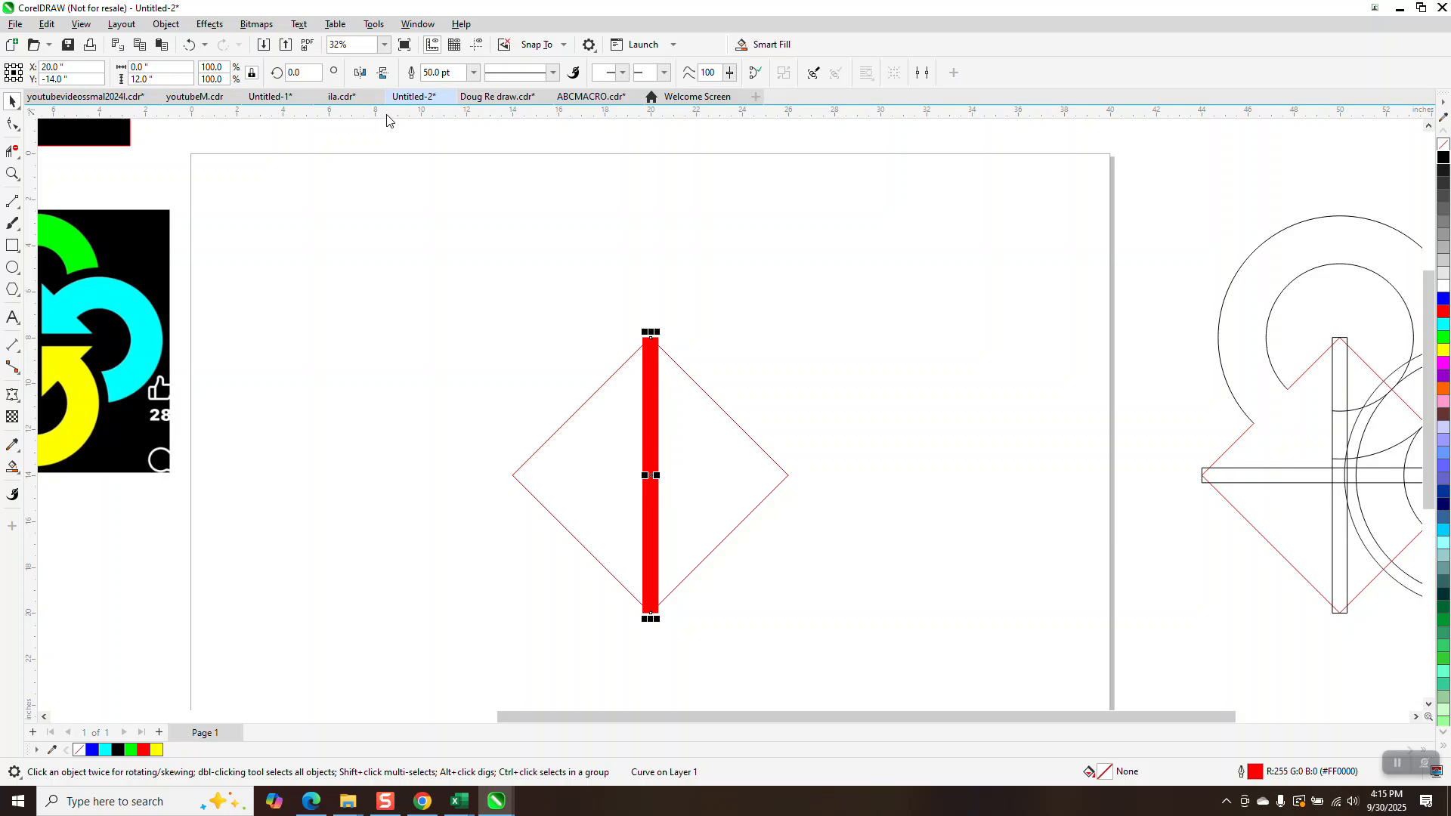
# Step: Convert the thick line's outline to an object and give the bar no fill and a black hairline outline
pyautogui.click(171, 28)
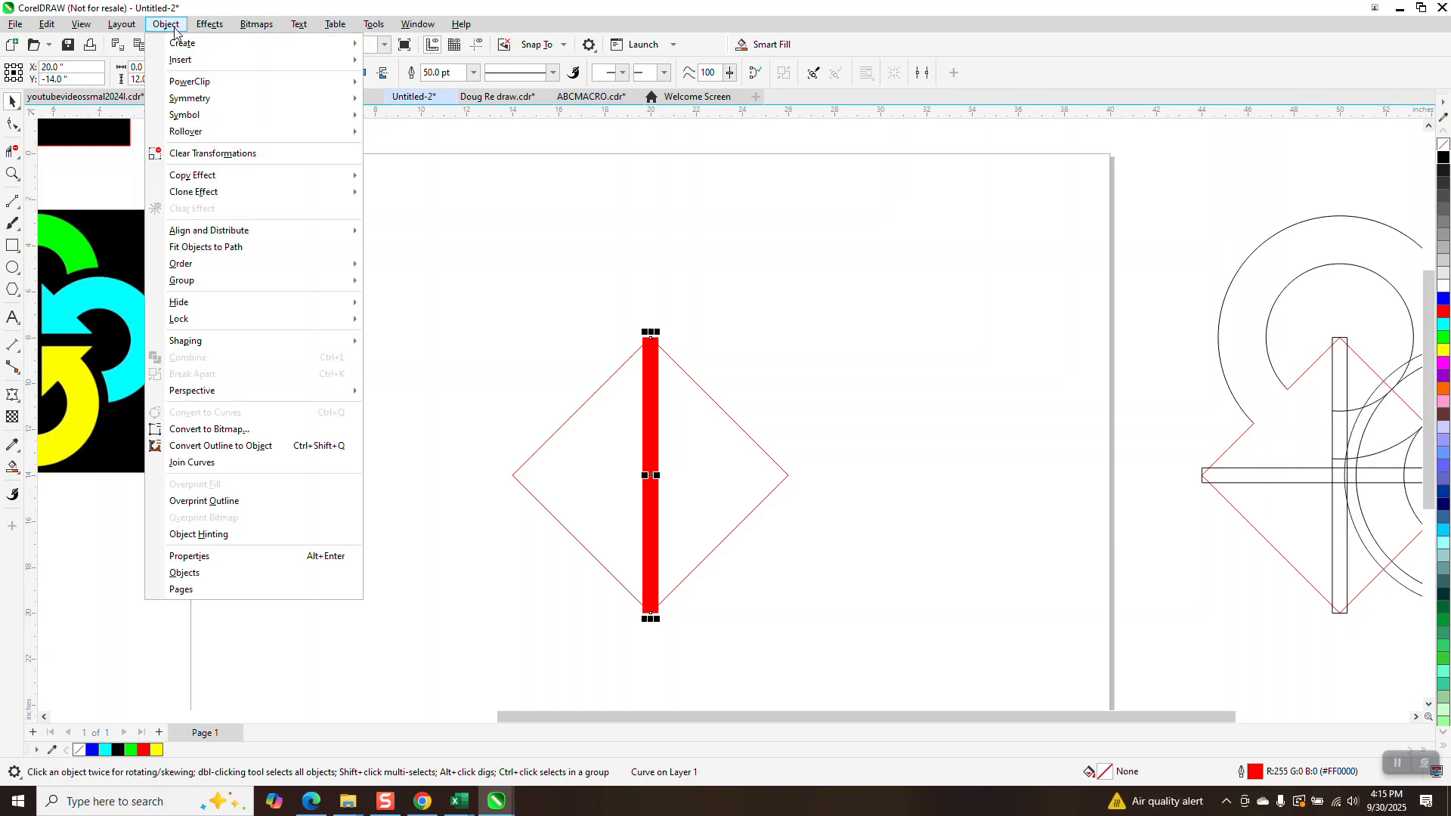
pyautogui.click(267, 448)
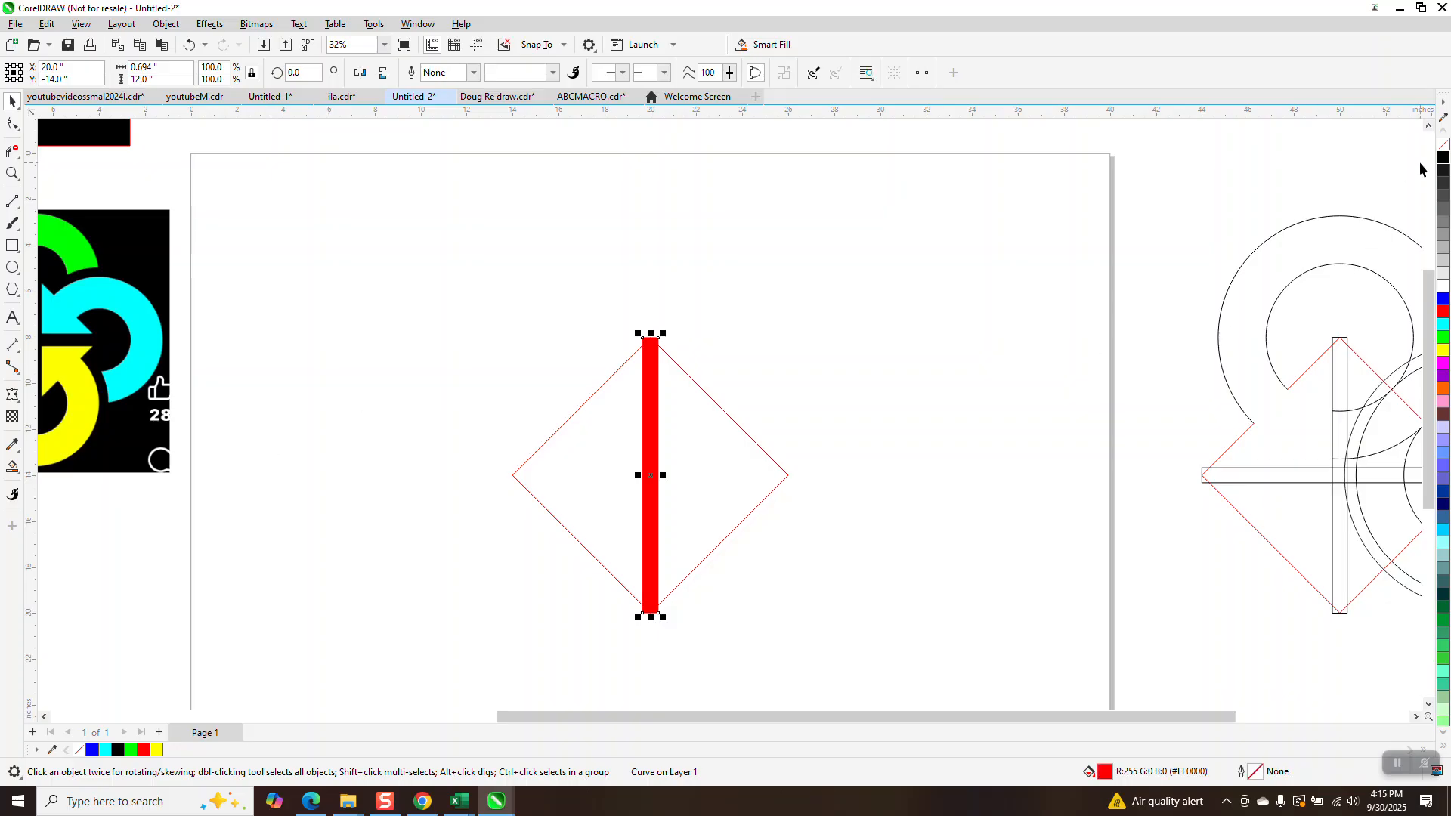
pyautogui.click(1444, 145)
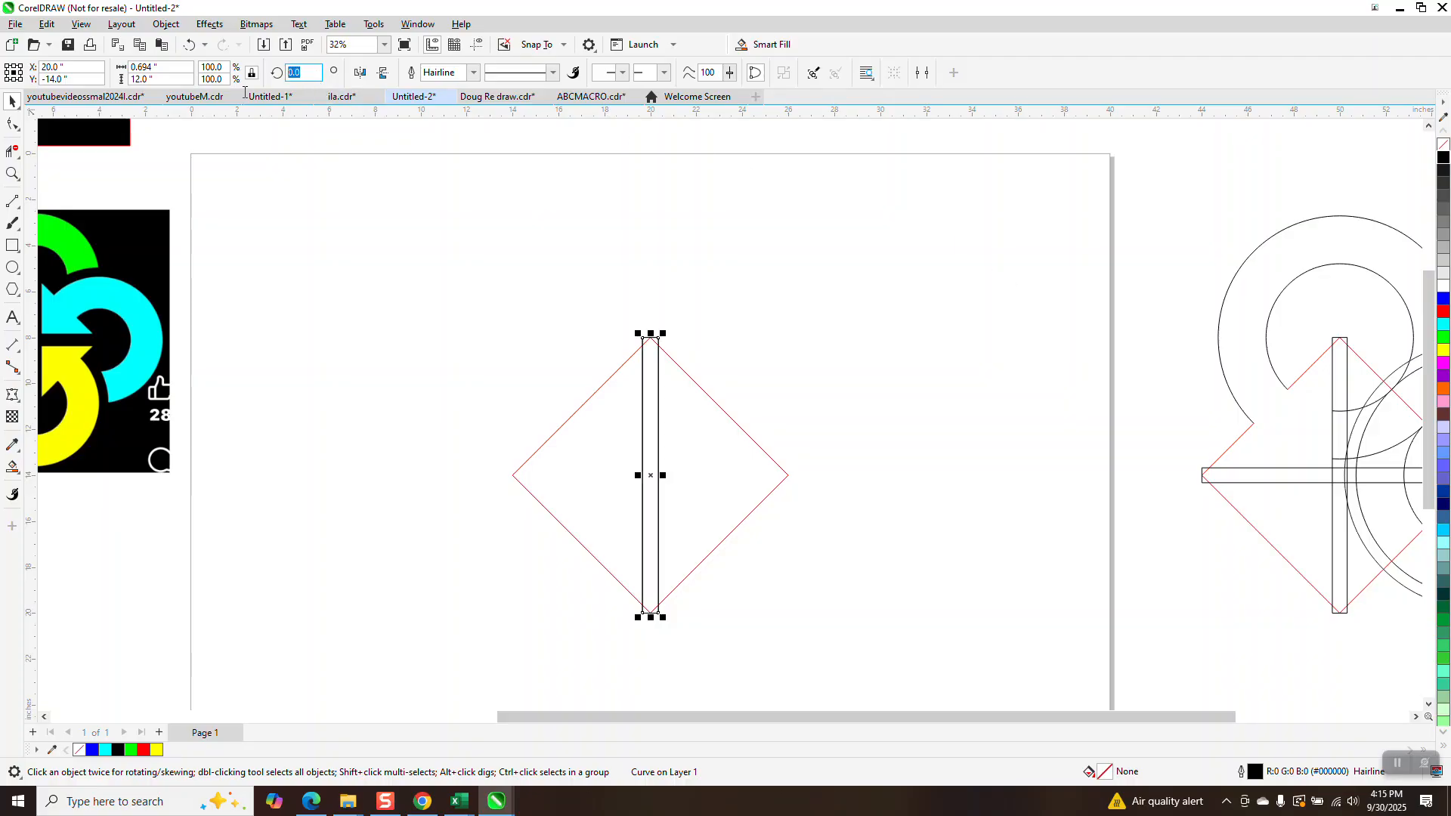
# Step: Add a copy of the vertical bar rotated 90 degrees to form a cross, and move the reference image closer to the diamond
pyautogui.write('0')
pyautogui.press('Return')
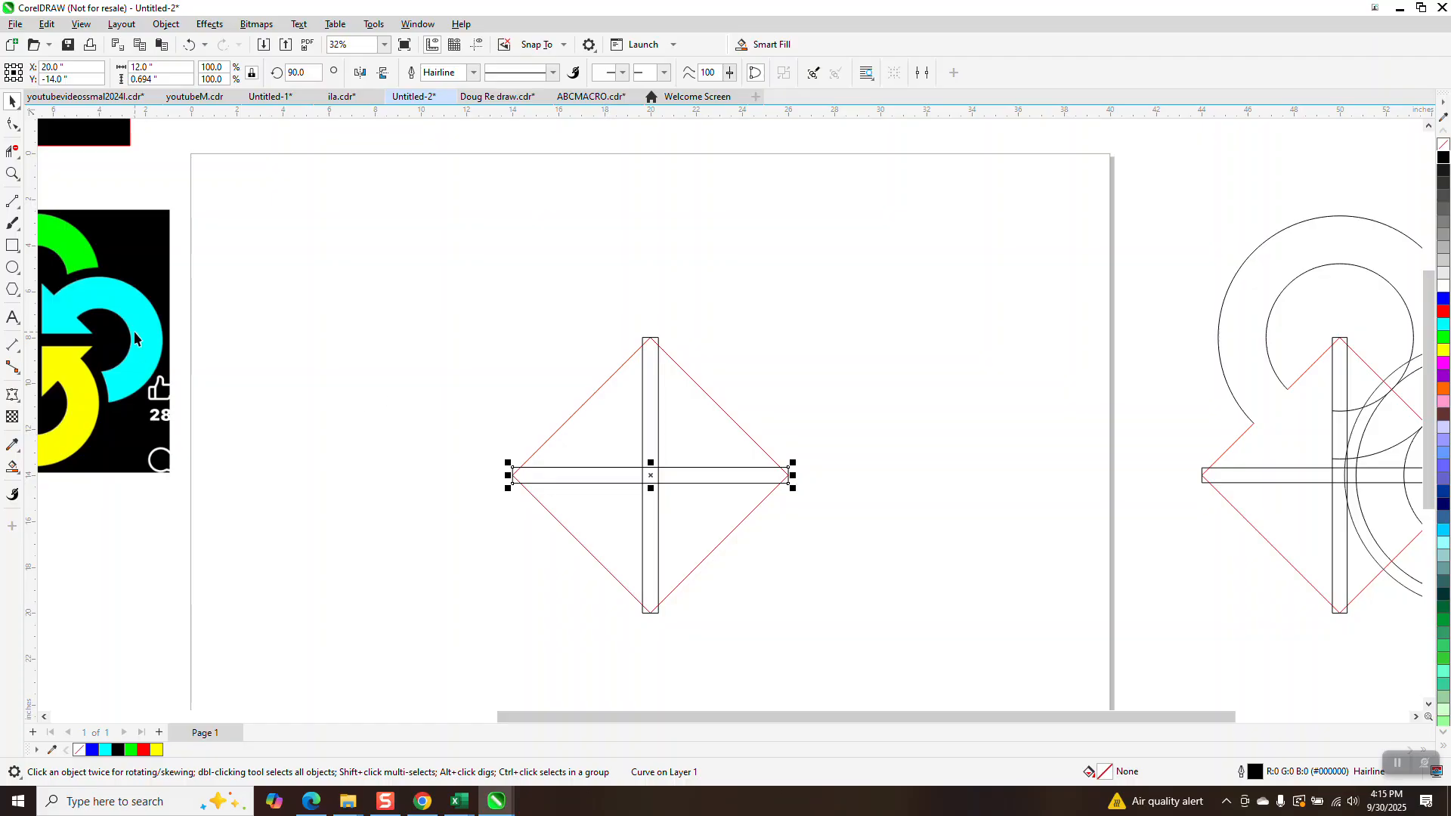
pyautogui.moveTo(134, 338); pyautogui.dragTo(302, 349)
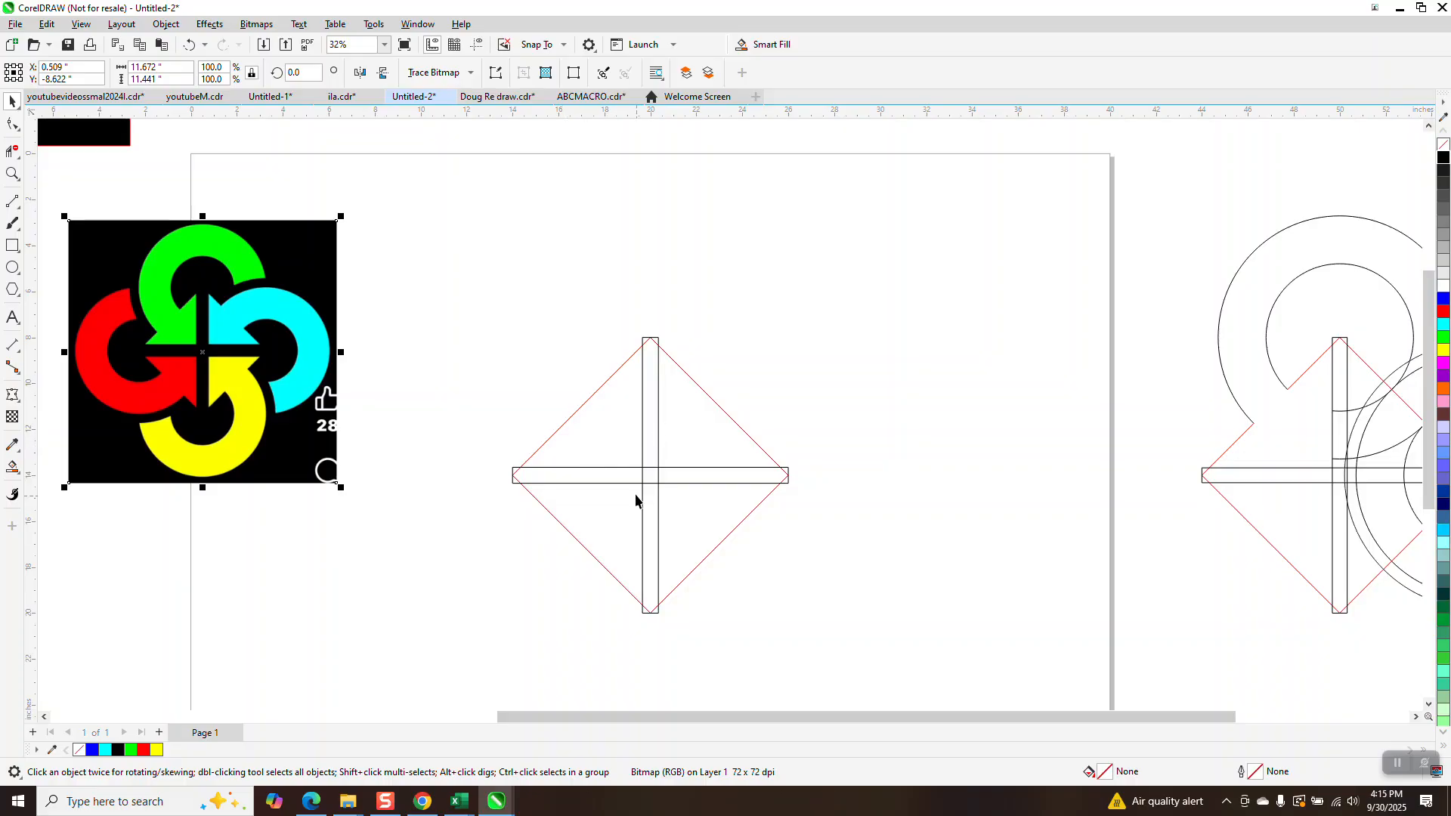
# Step: Measure the diamond's upper-left side from the top corner to the left corner with a temporary dimension line
pyautogui.click(13, 173)
pyautogui.moveTo(495, 304); pyautogui.dragTo(808, 604)
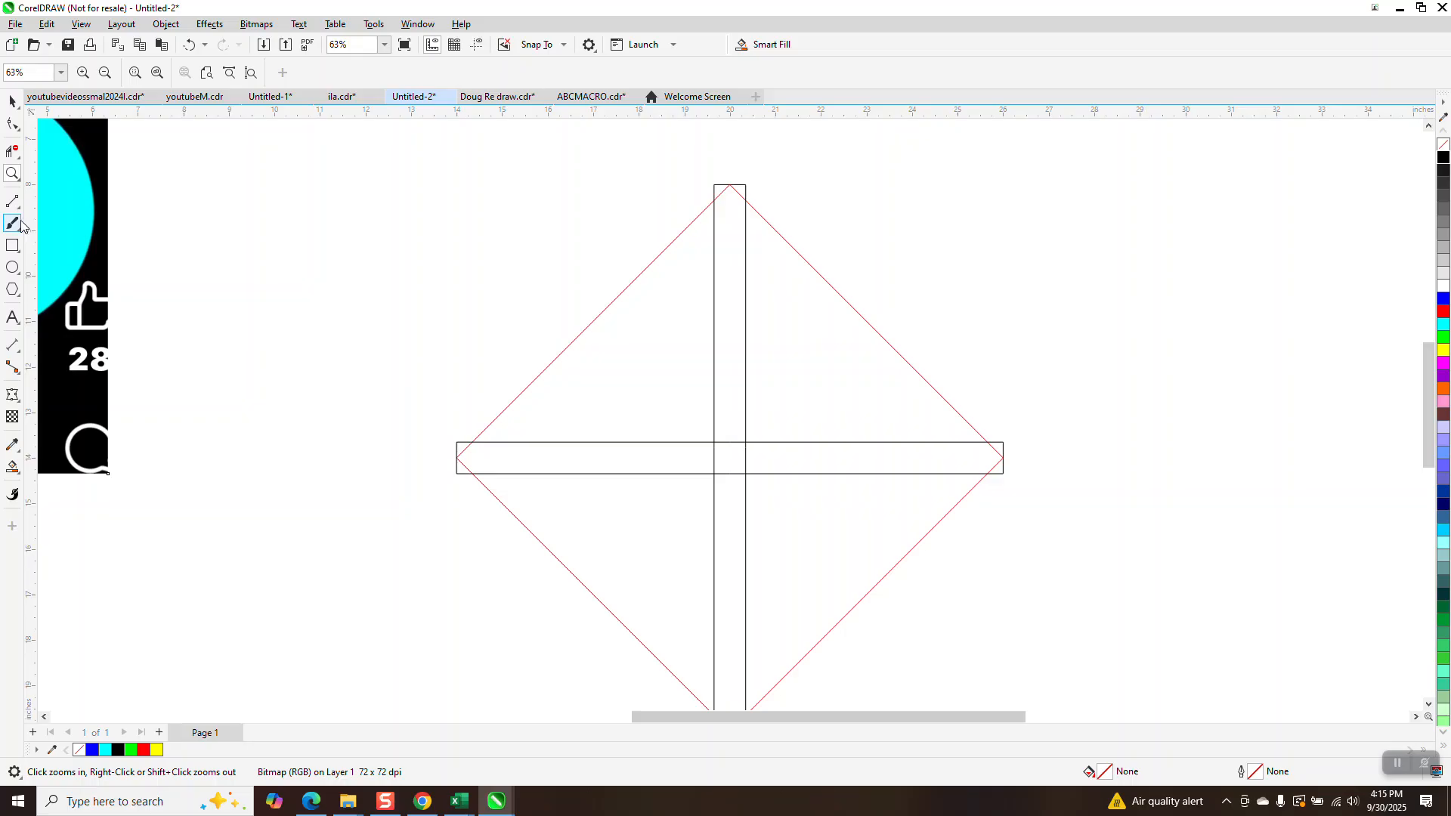
pyautogui.click(18, 350)
pyautogui.click(76, 341)
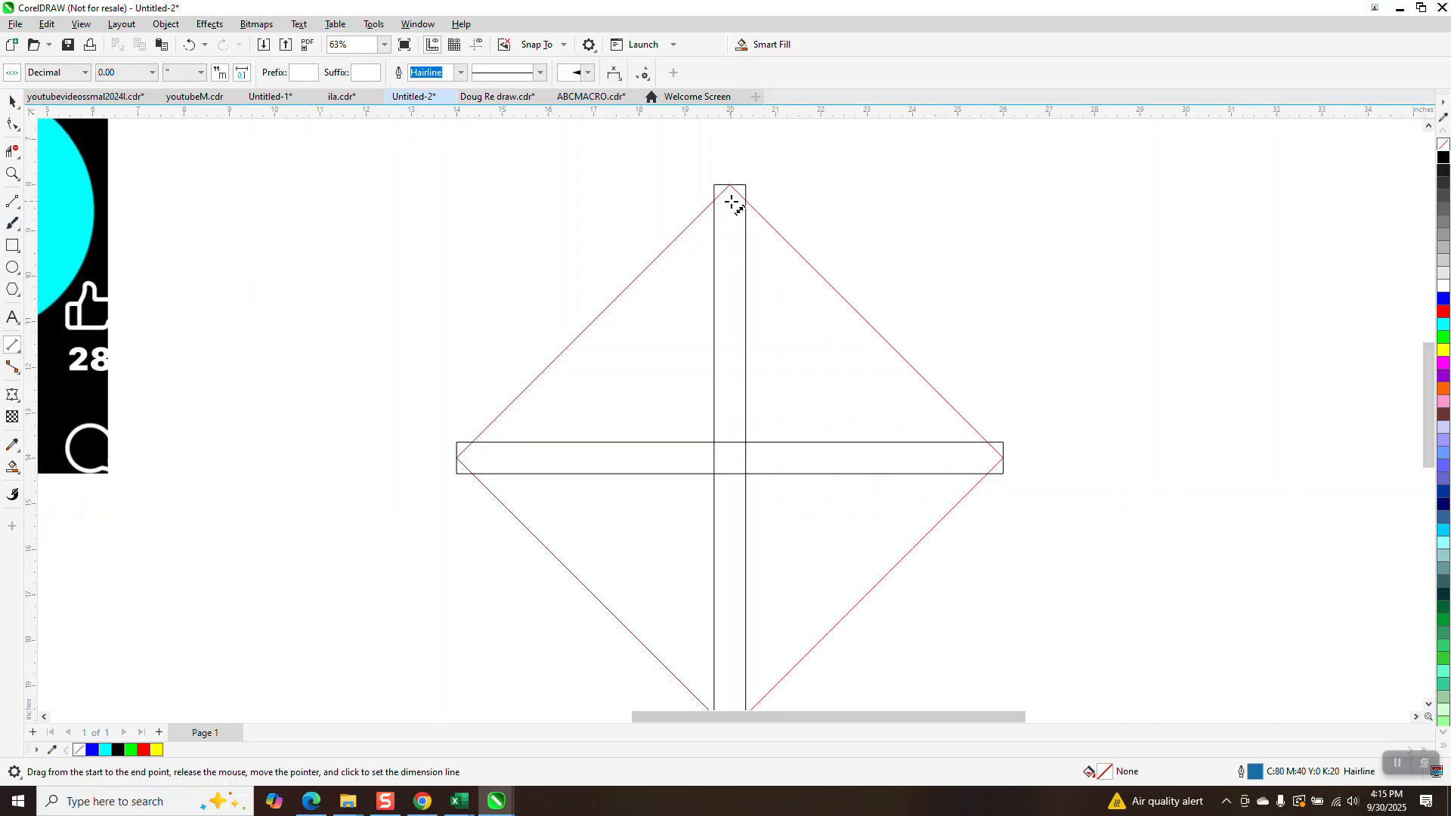
pyautogui.moveTo(732, 186); pyautogui.dragTo(458, 458)
pyautogui.click(458, 457)
pyautogui.click(15, 106)
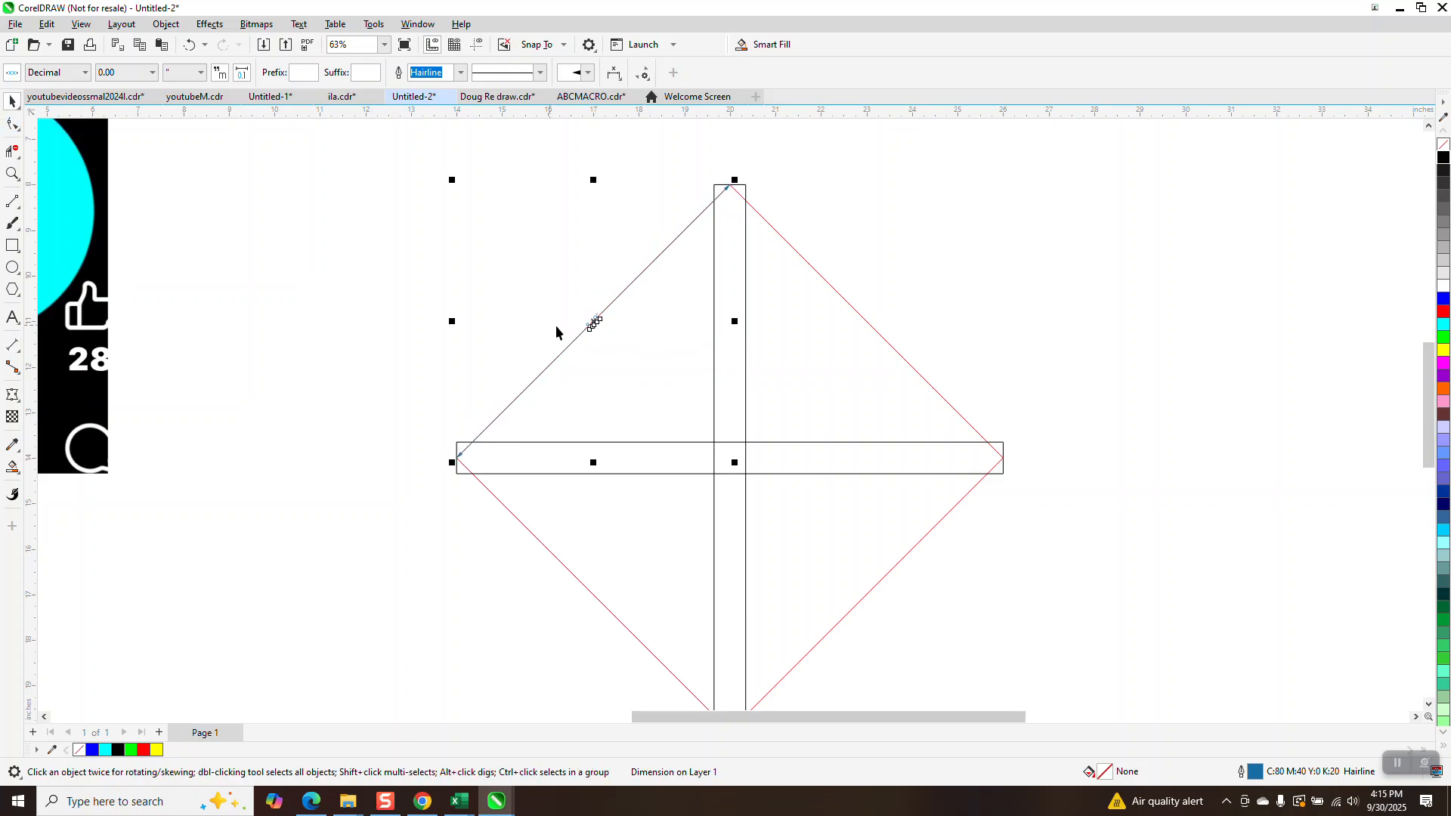
pyautogui.click(12, 176)
pyautogui.moveTo(560, 279); pyautogui.dragTo(619, 366)
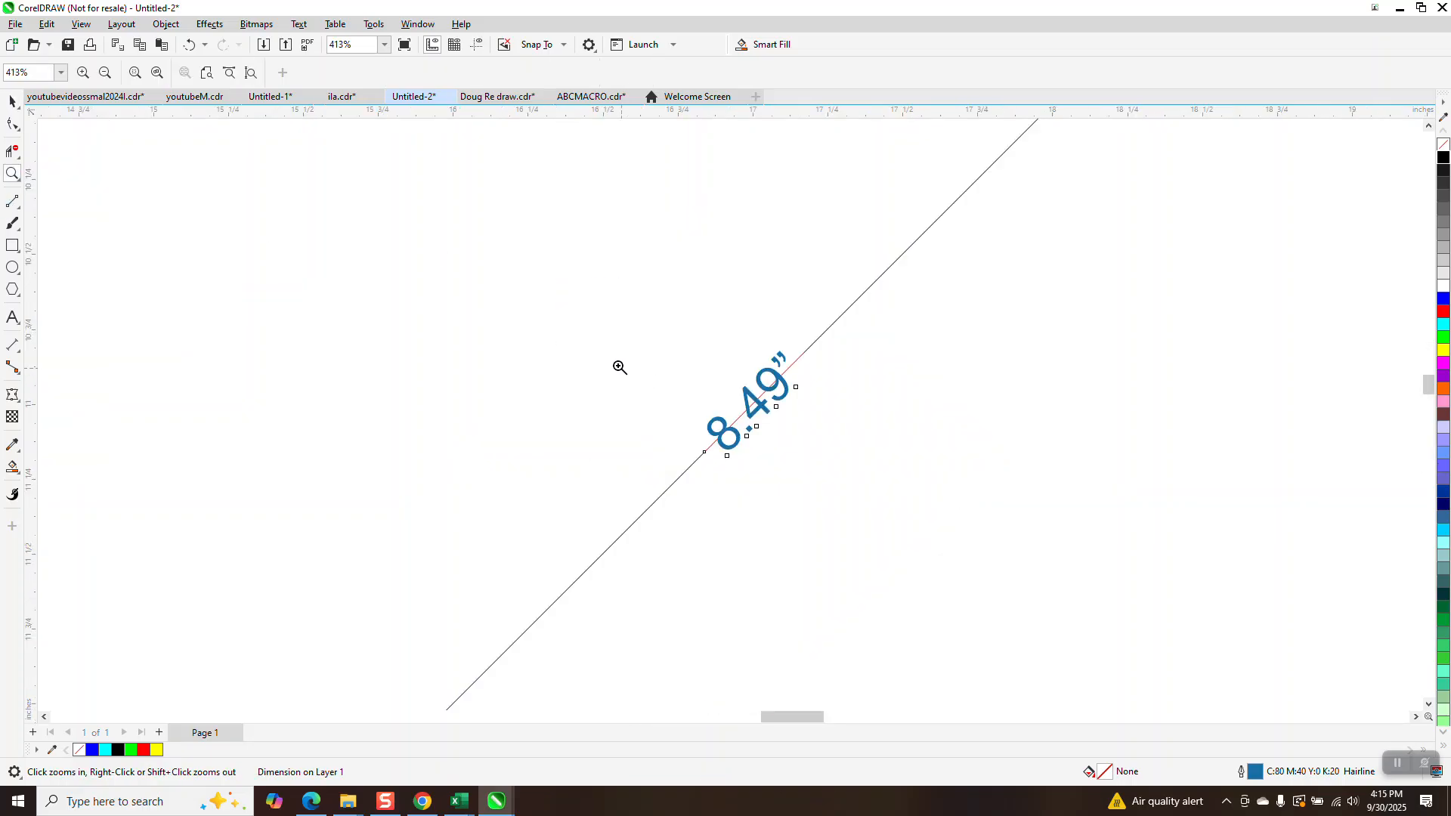
pyautogui.scroll(-6, 506, 382)
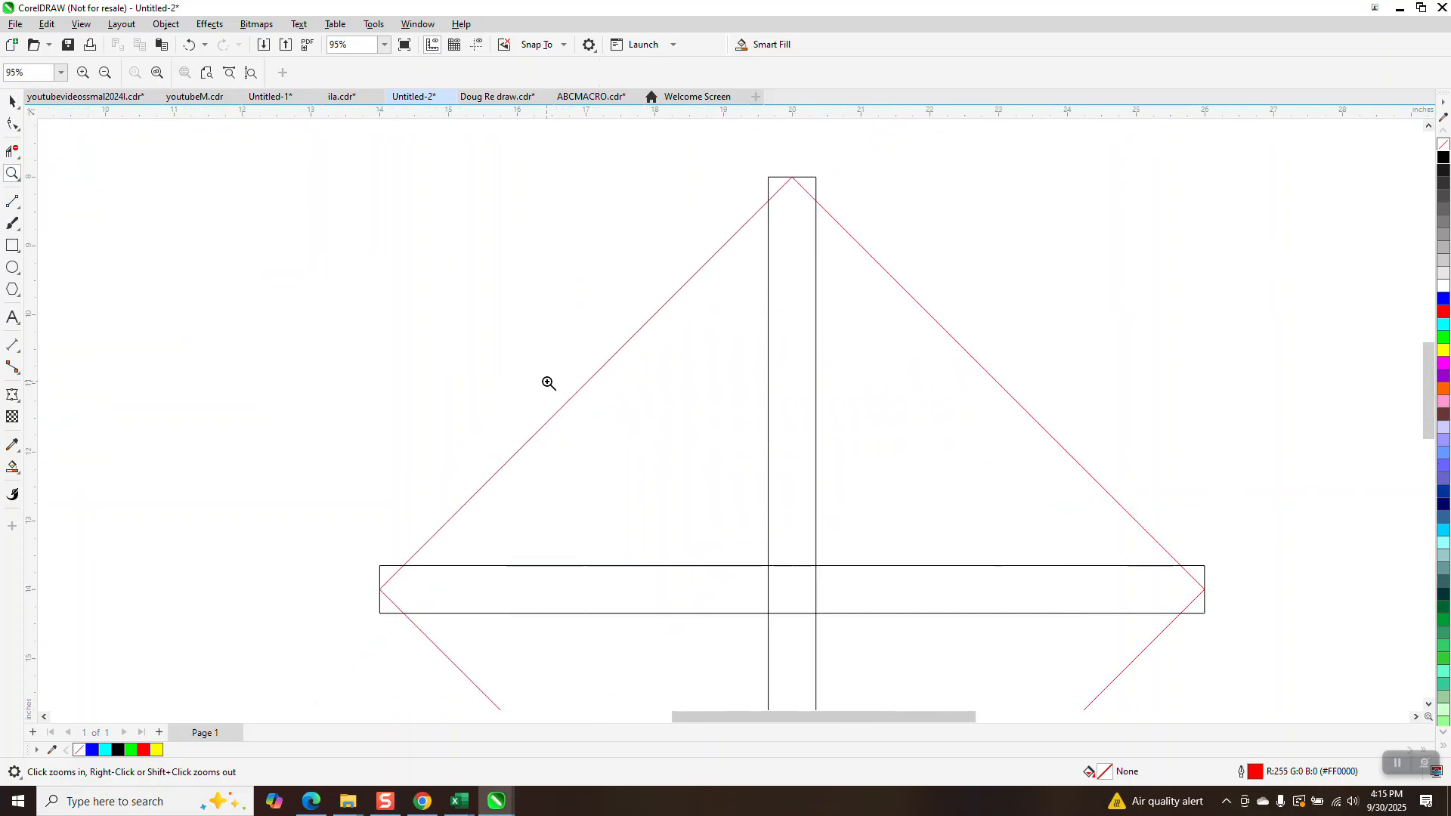
# Step: Draw a circle, set its diameter to 8.49 inches, and center it on the diamond's top corner
pyautogui.click(13, 270)
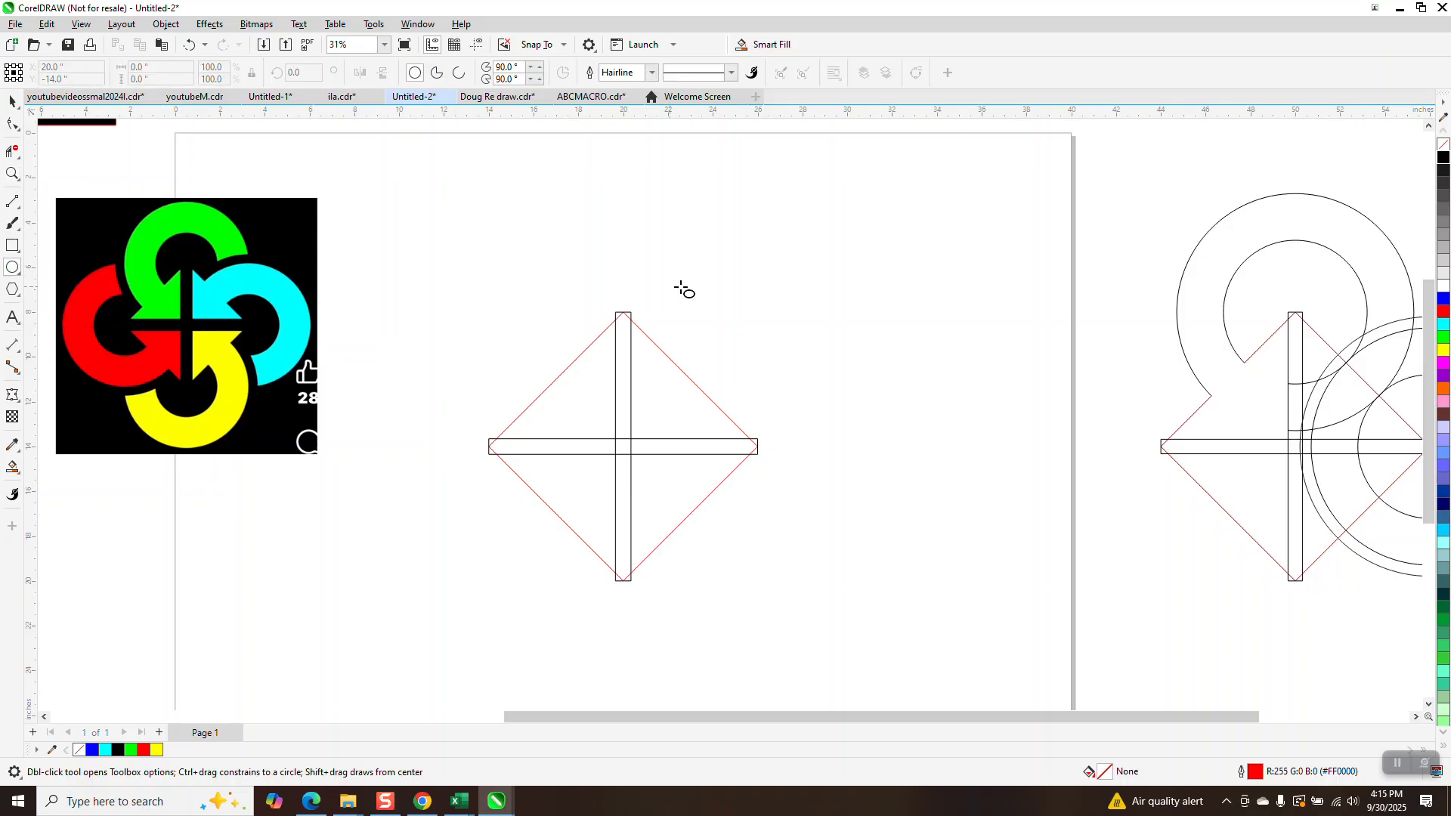
pyautogui.moveTo(853, 246); pyautogui.dragTo(662, 438)
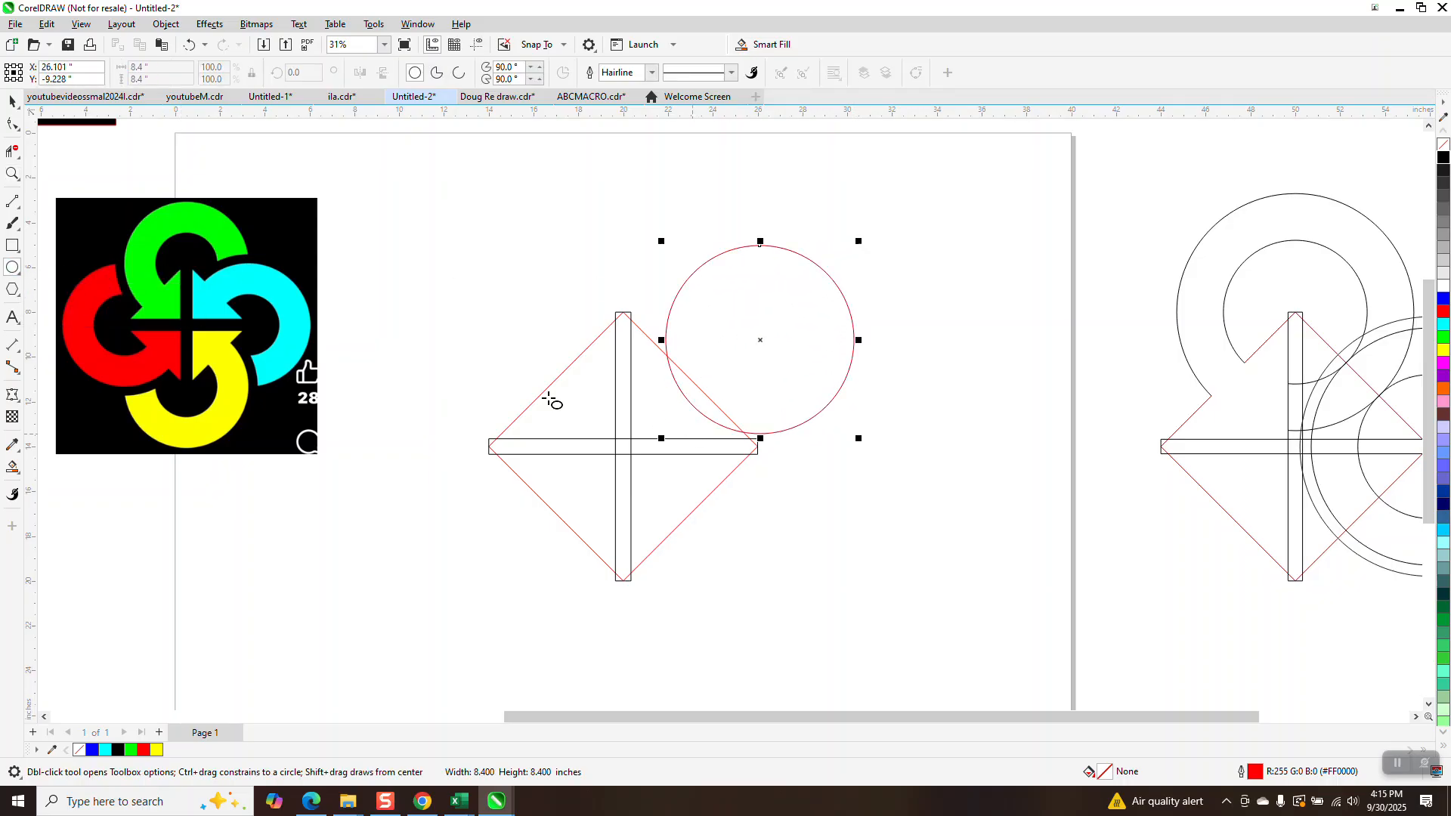
pyautogui.click(168, 71)
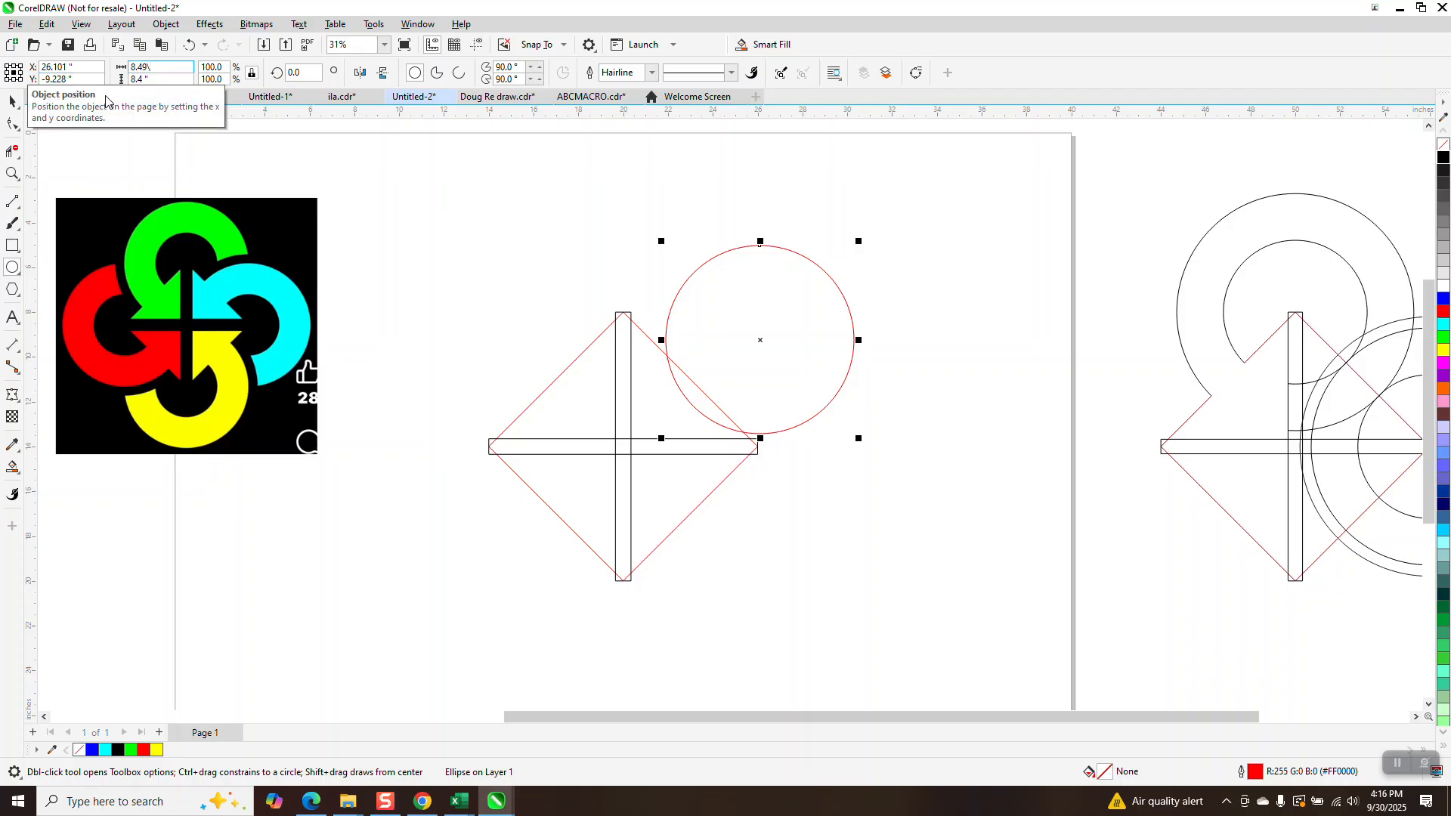
pyautogui.press('Return')
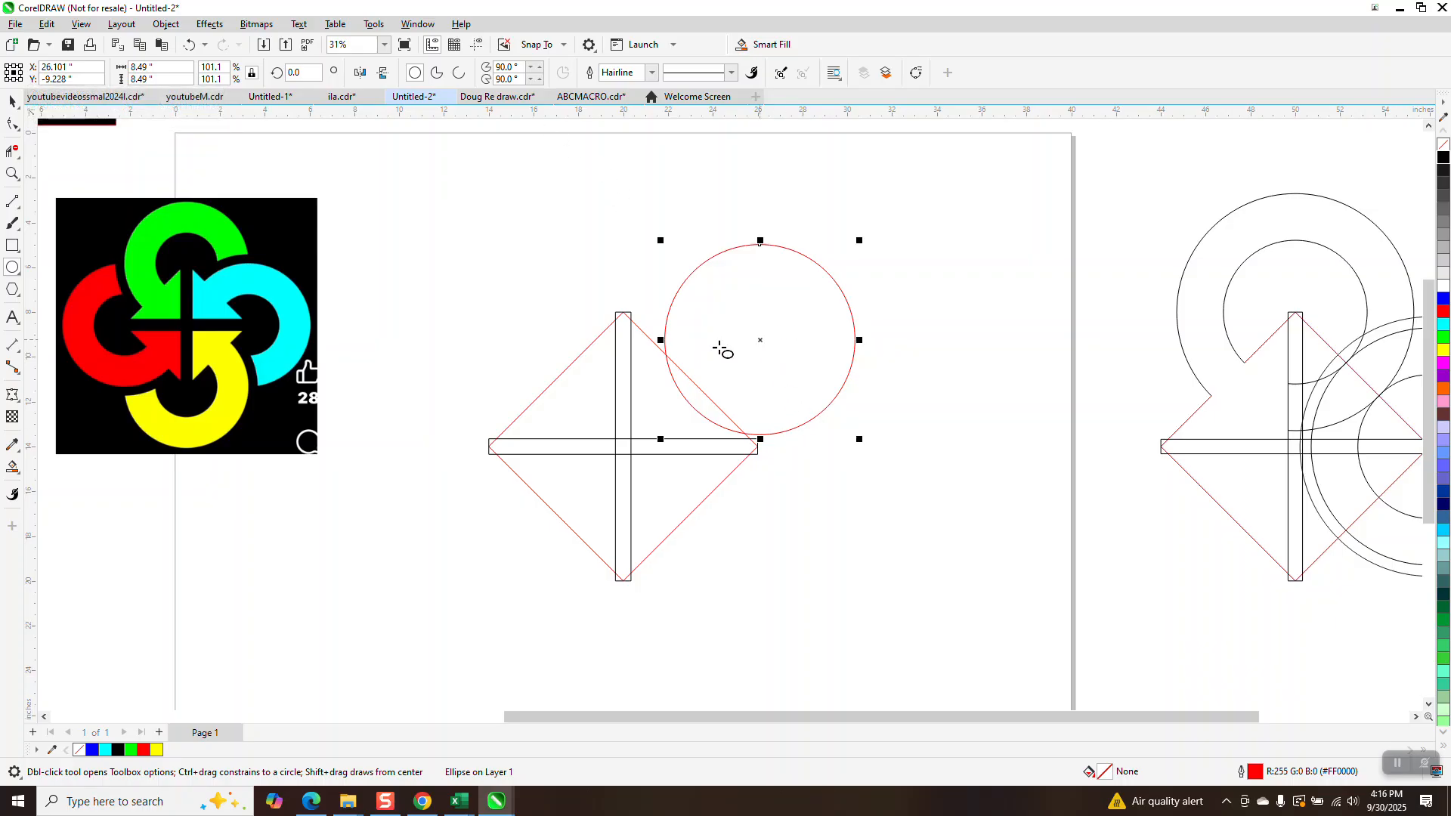
pyautogui.click(10, 103)
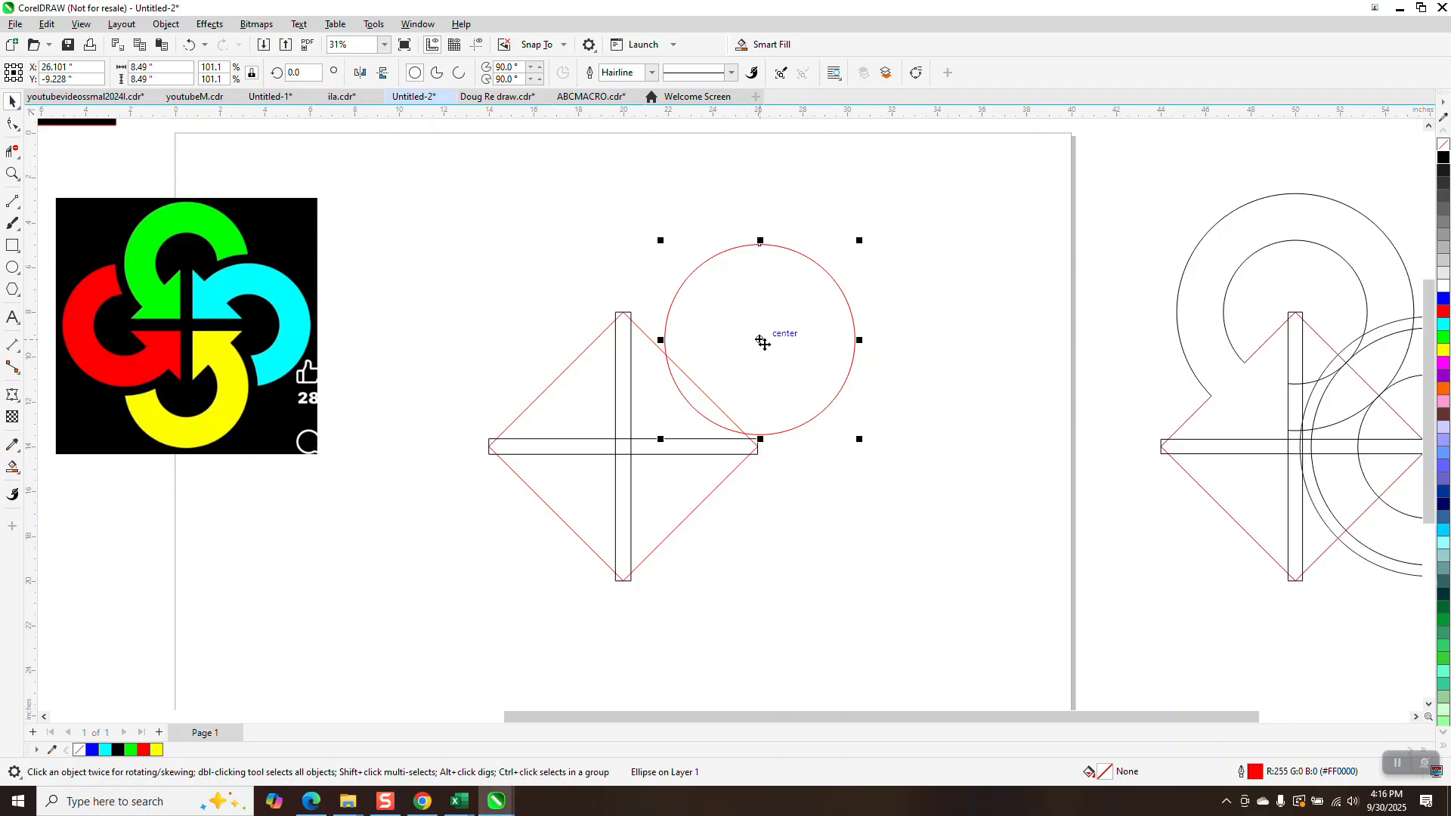
pyautogui.moveTo(762, 341); pyautogui.dragTo(624, 316)
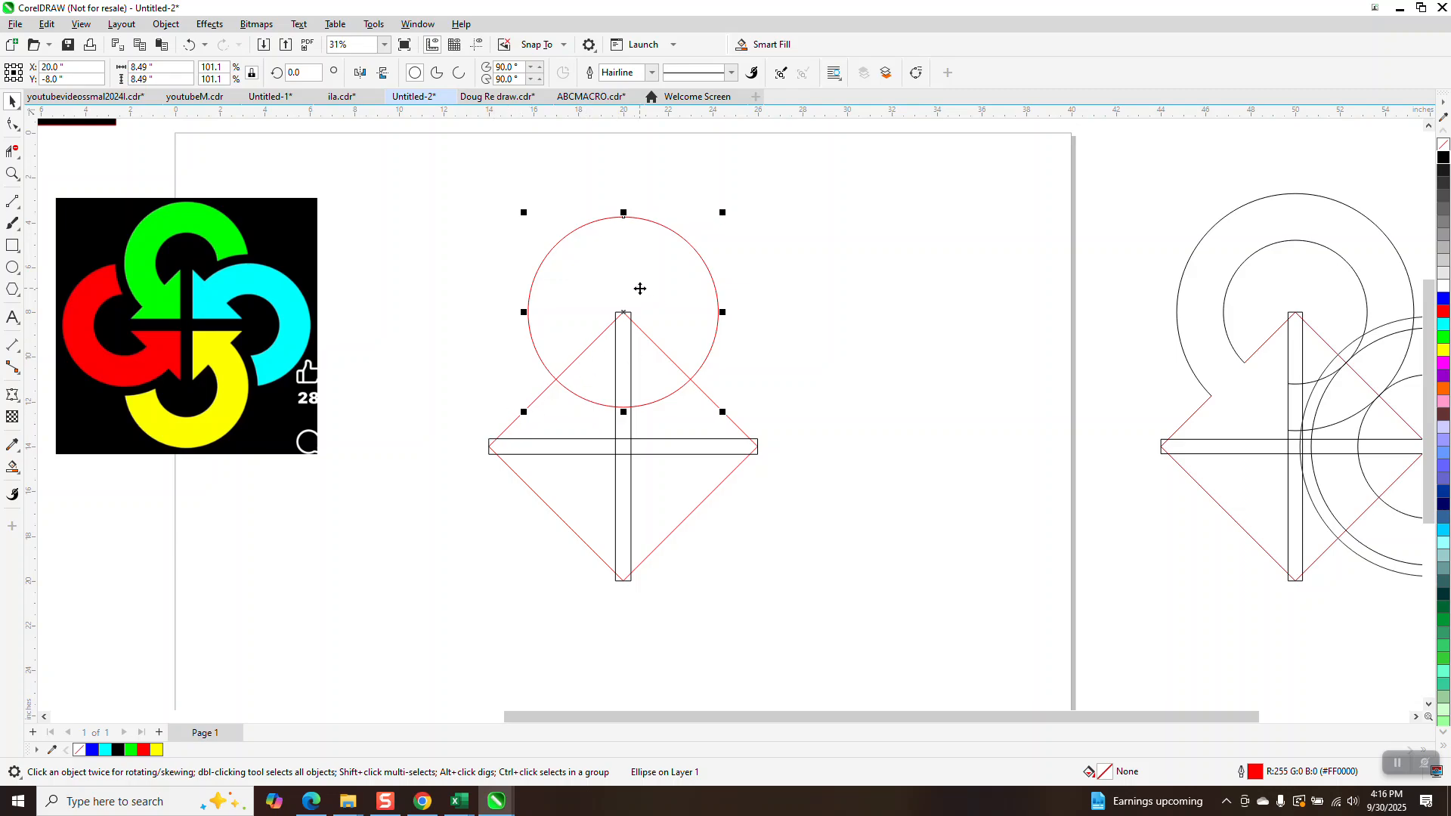
# Step: Set the outline width of the circle at the diamond's top corner to 150 pt
pyautogui.click(646, 76)
pyautogui.write('15')
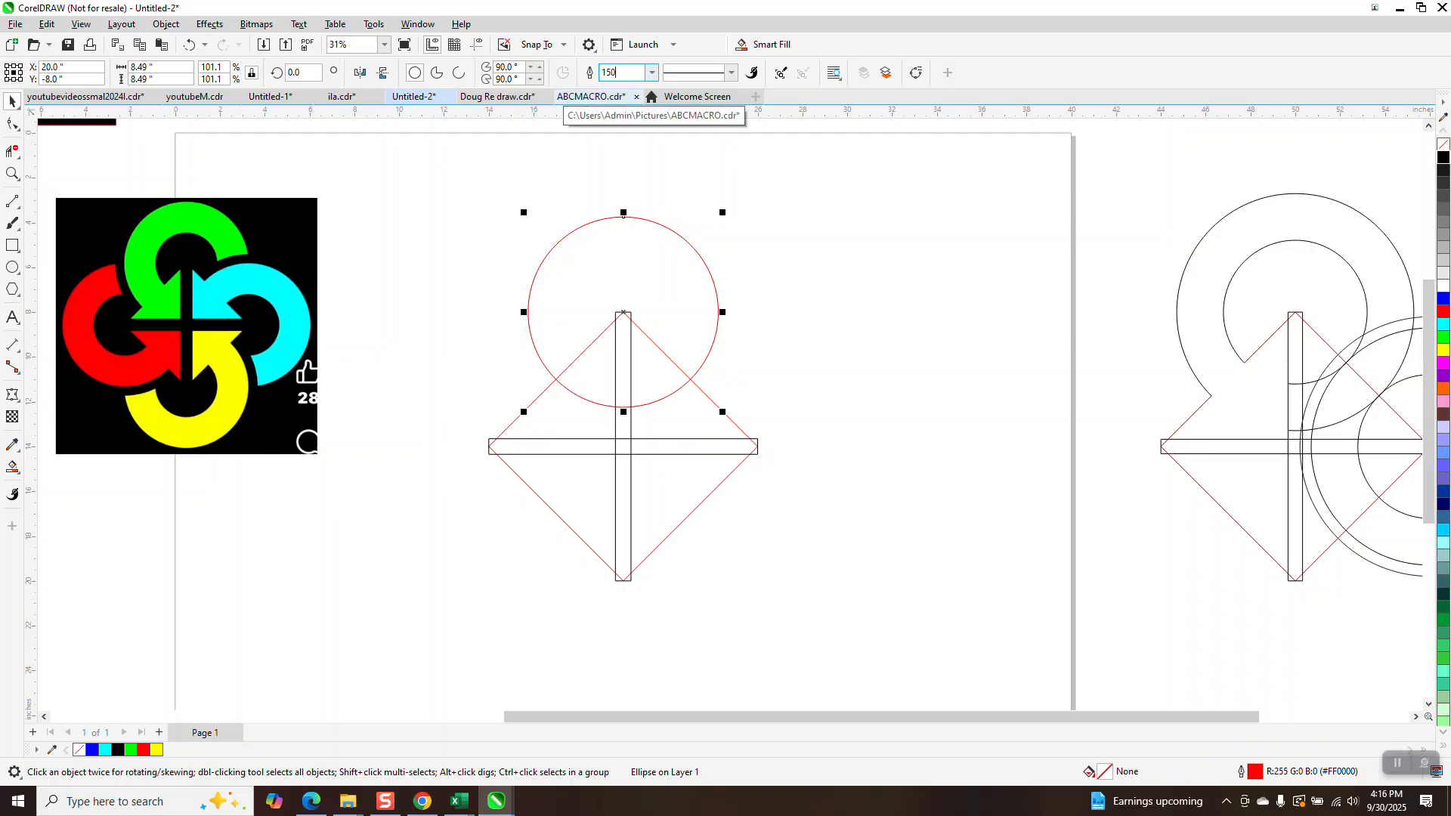
pyautogui.write('0')
pyautogui.press('Return')
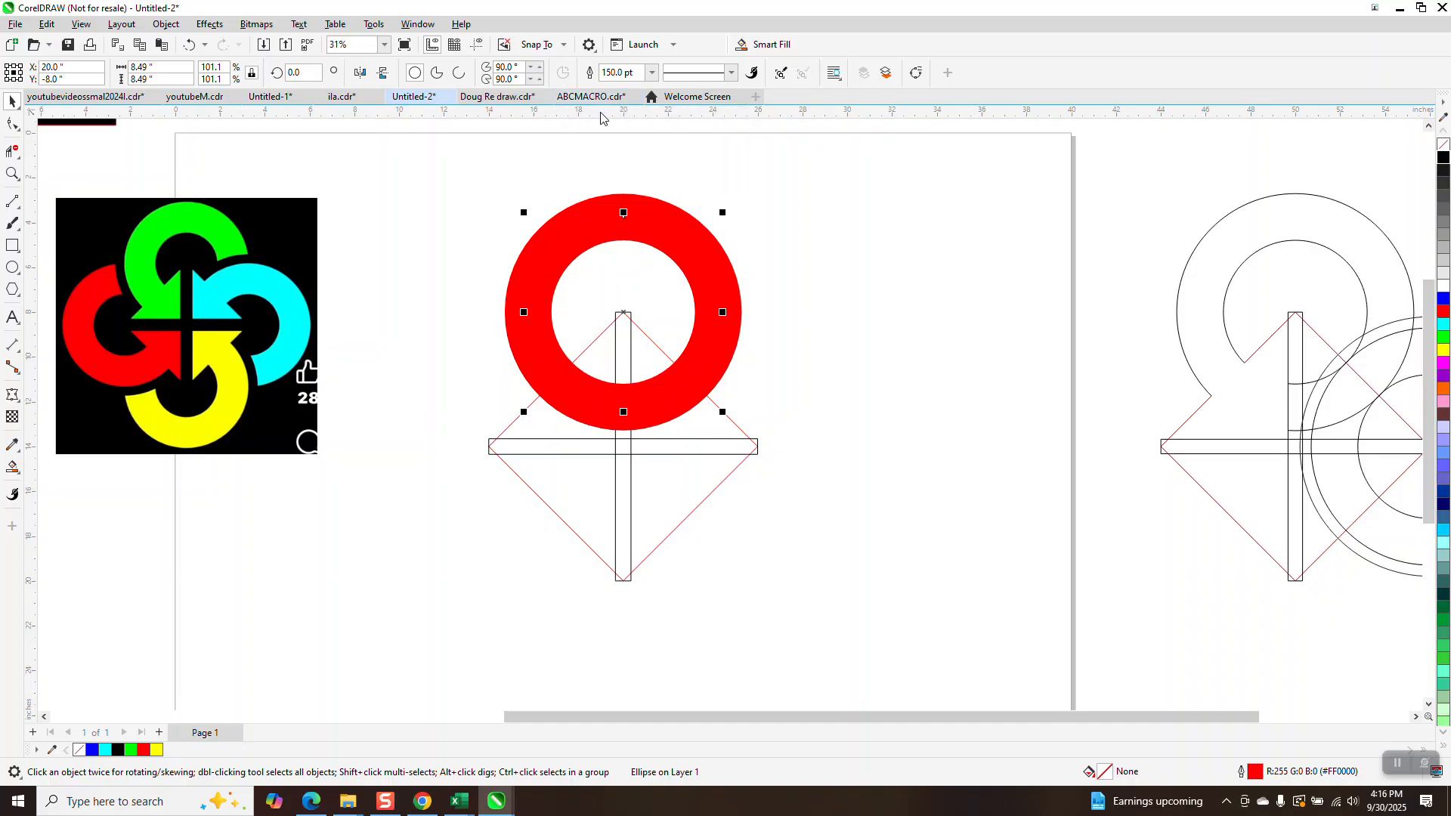
# Step: Convert the thick circle's outline to an object and give the ring no fill and a black hairline outline
pyautogui.click(167, 27)
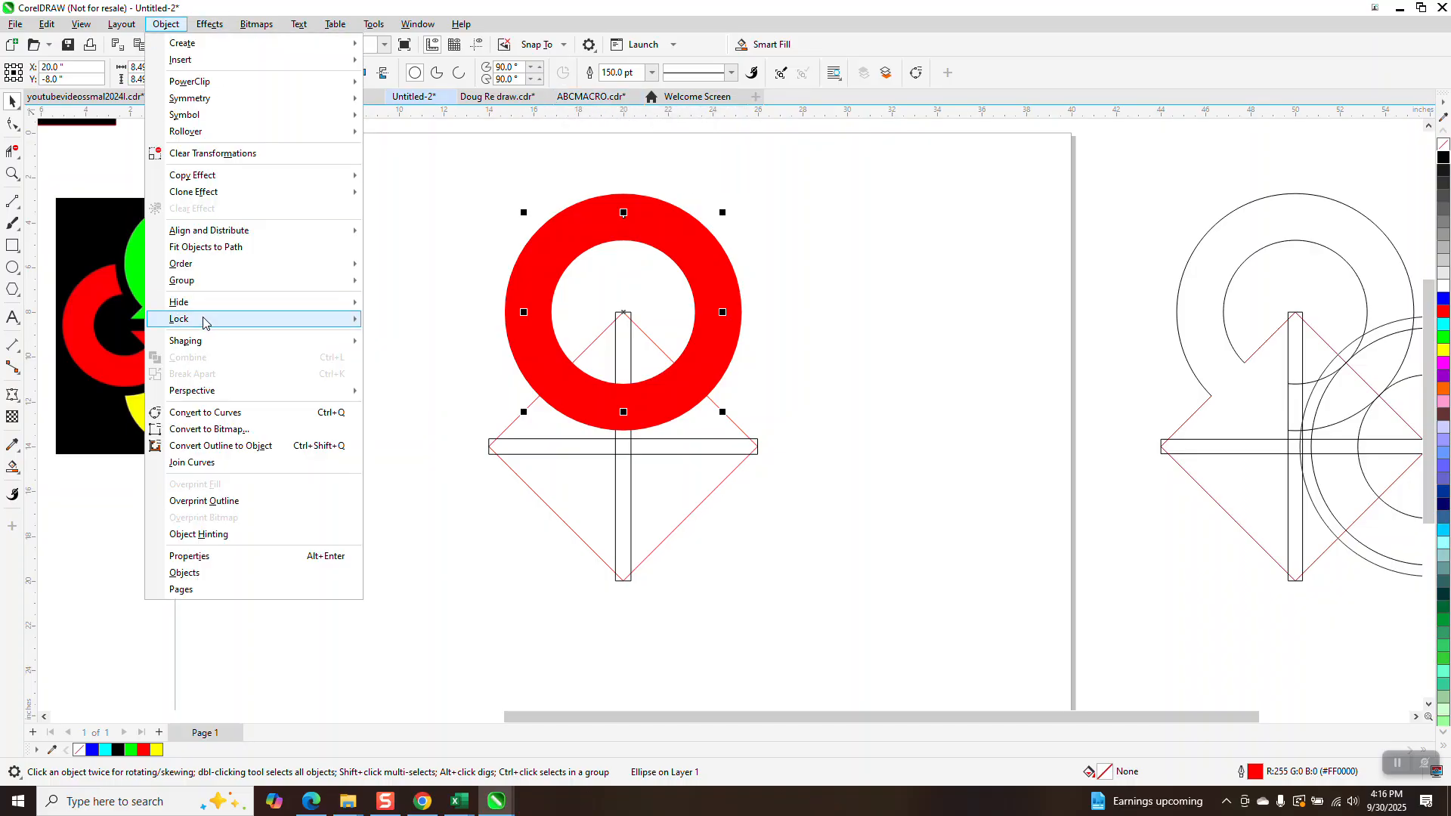
pyautogui.moveTo(205, 324)
pyautogui.click(245, 446)
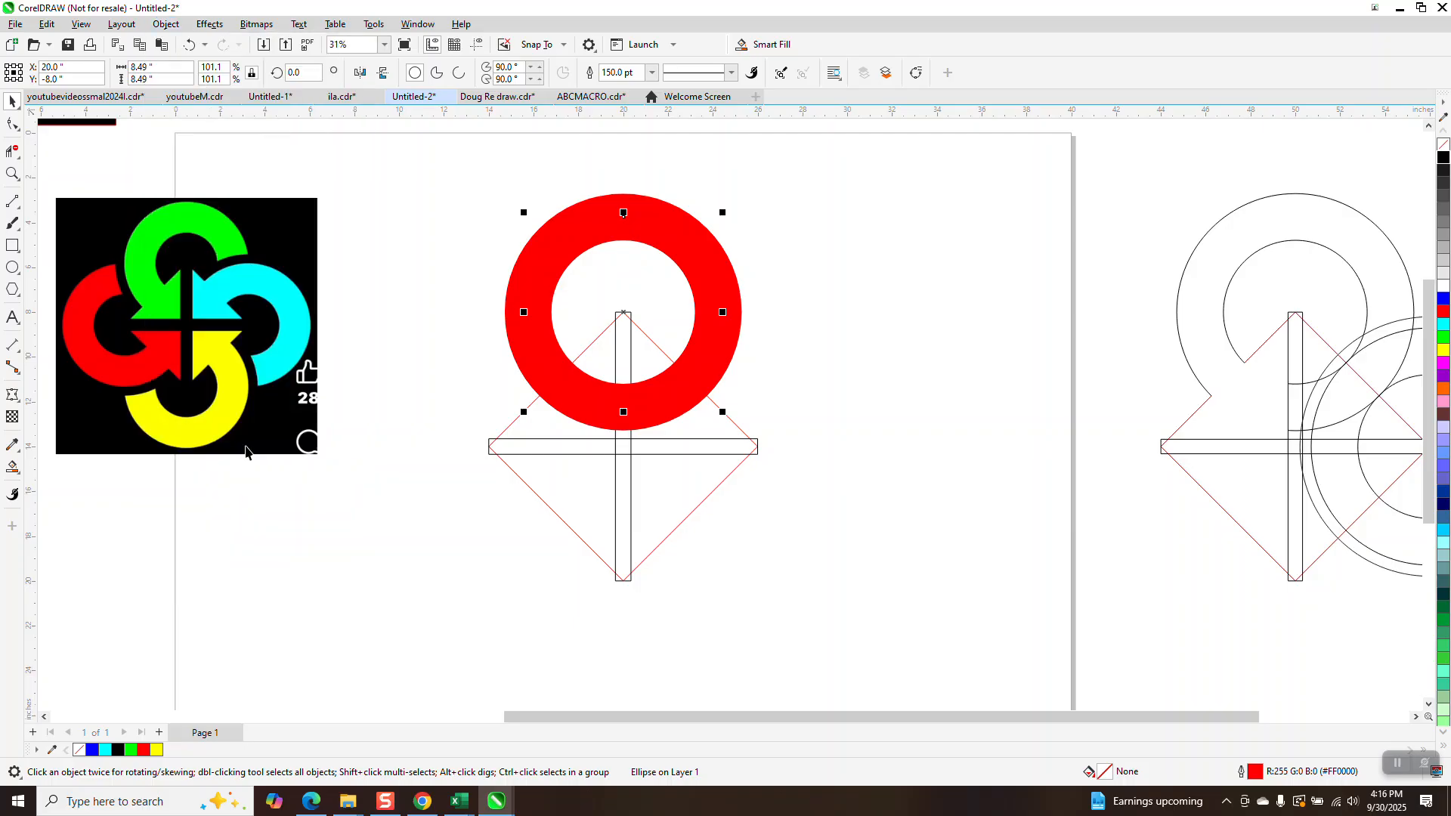
pyautogui.click(1444, 159)
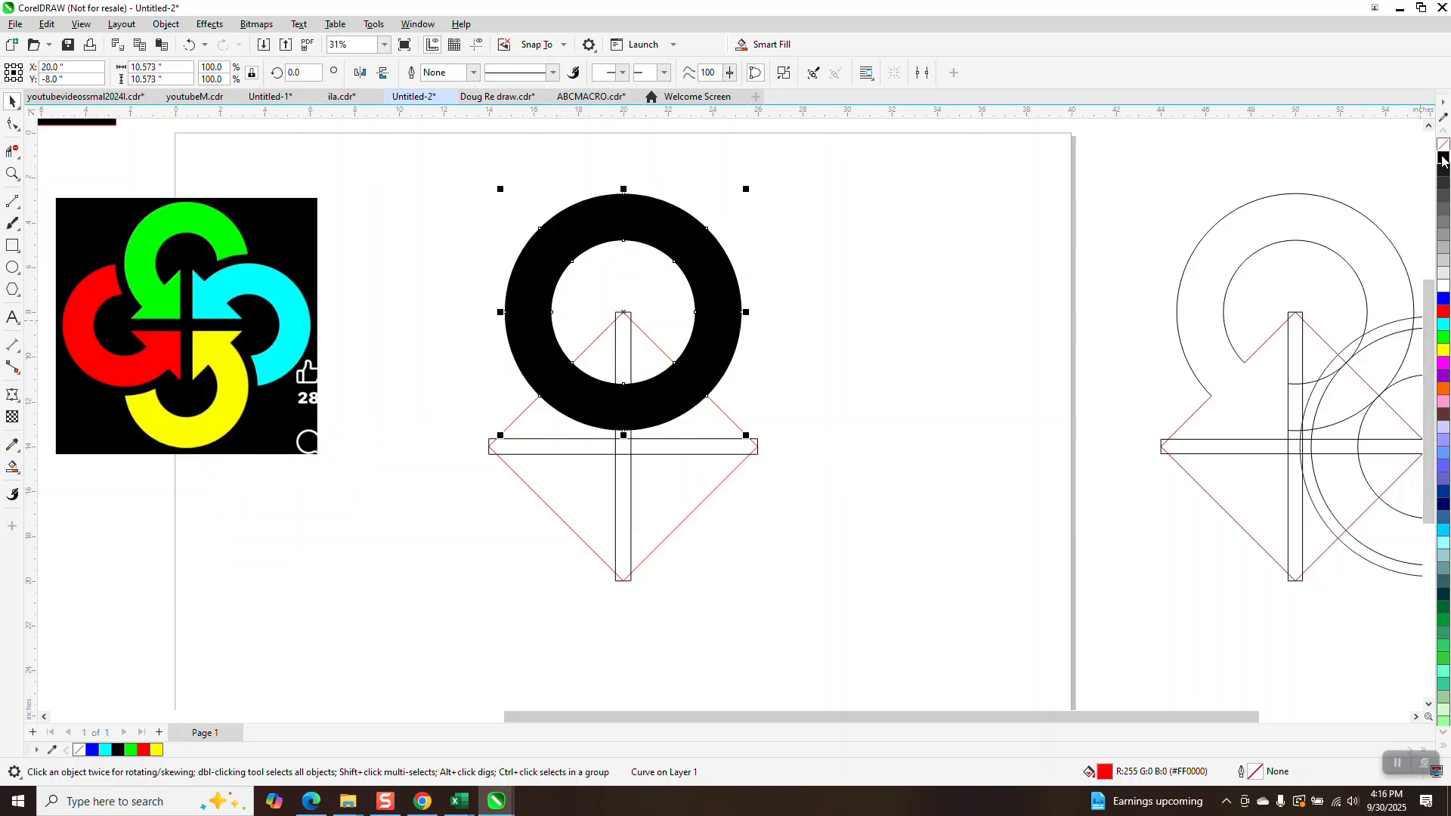
pyautogui.rightClick(1443, 159)
pyautogui.click(1444, 144)
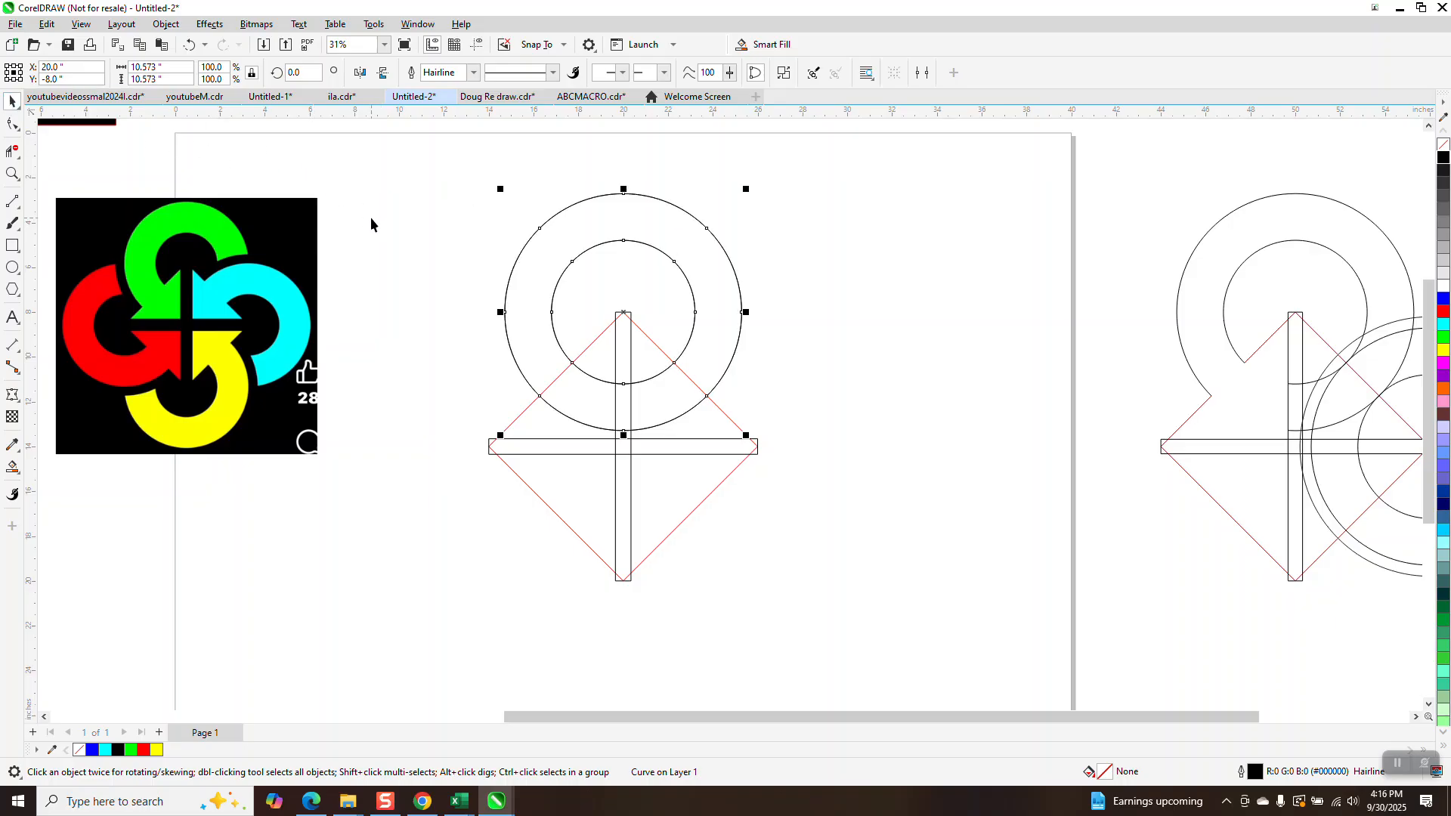
# Step: Add a copy of the ring rotated -90 degrees around the diamond's center, onto its right corner
pyautogui.click(298, 73)
pyautogui.write('-90')
pyautogui.press('Return')
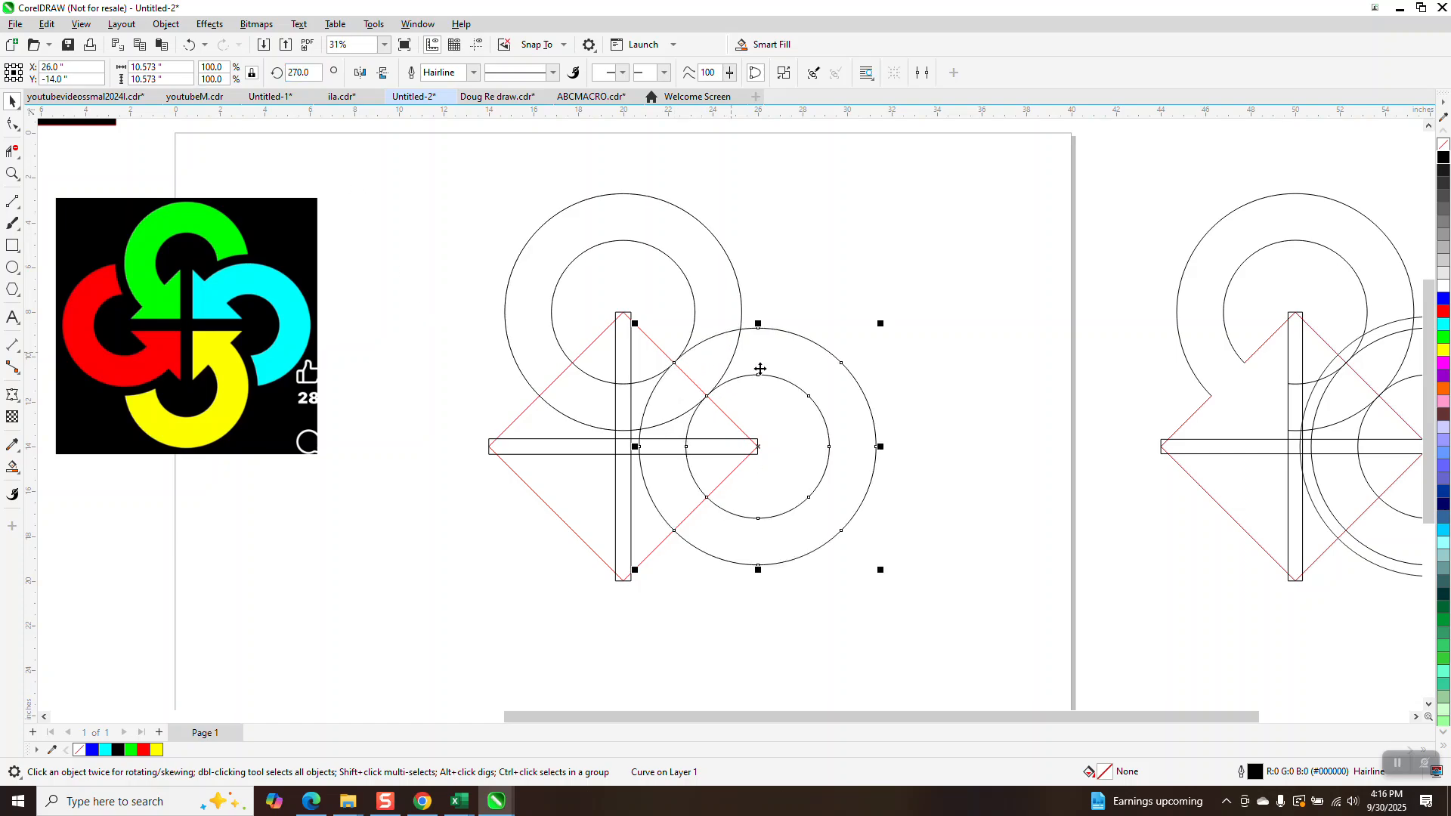
# Step: Break the ring at the diamond's right corner apart into separate circles, and undo a test move of the outer circle
pyautogui.click(166, 25)
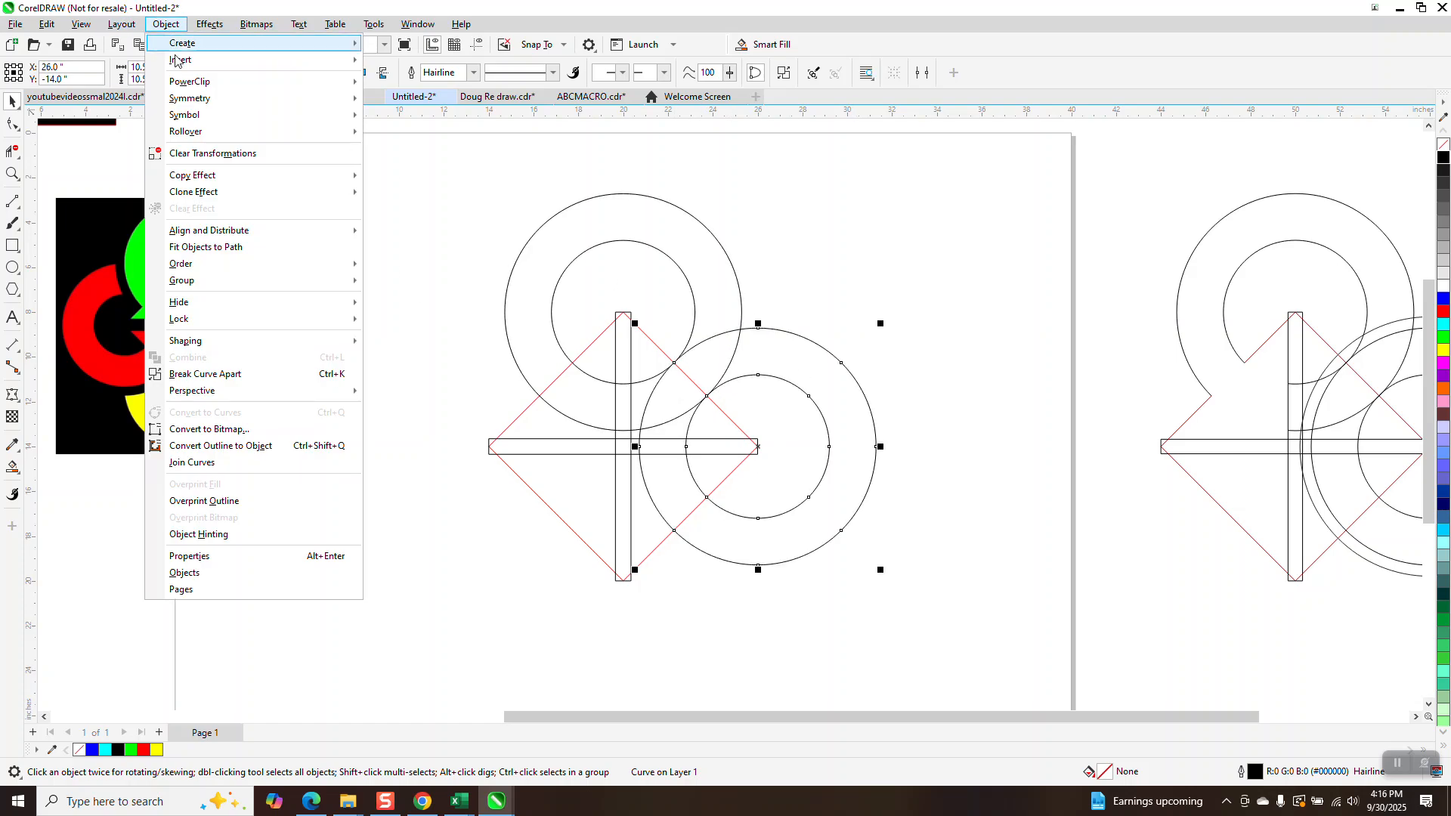
pyautogui.click(230, 366)
pyautogui.click(884, 374)
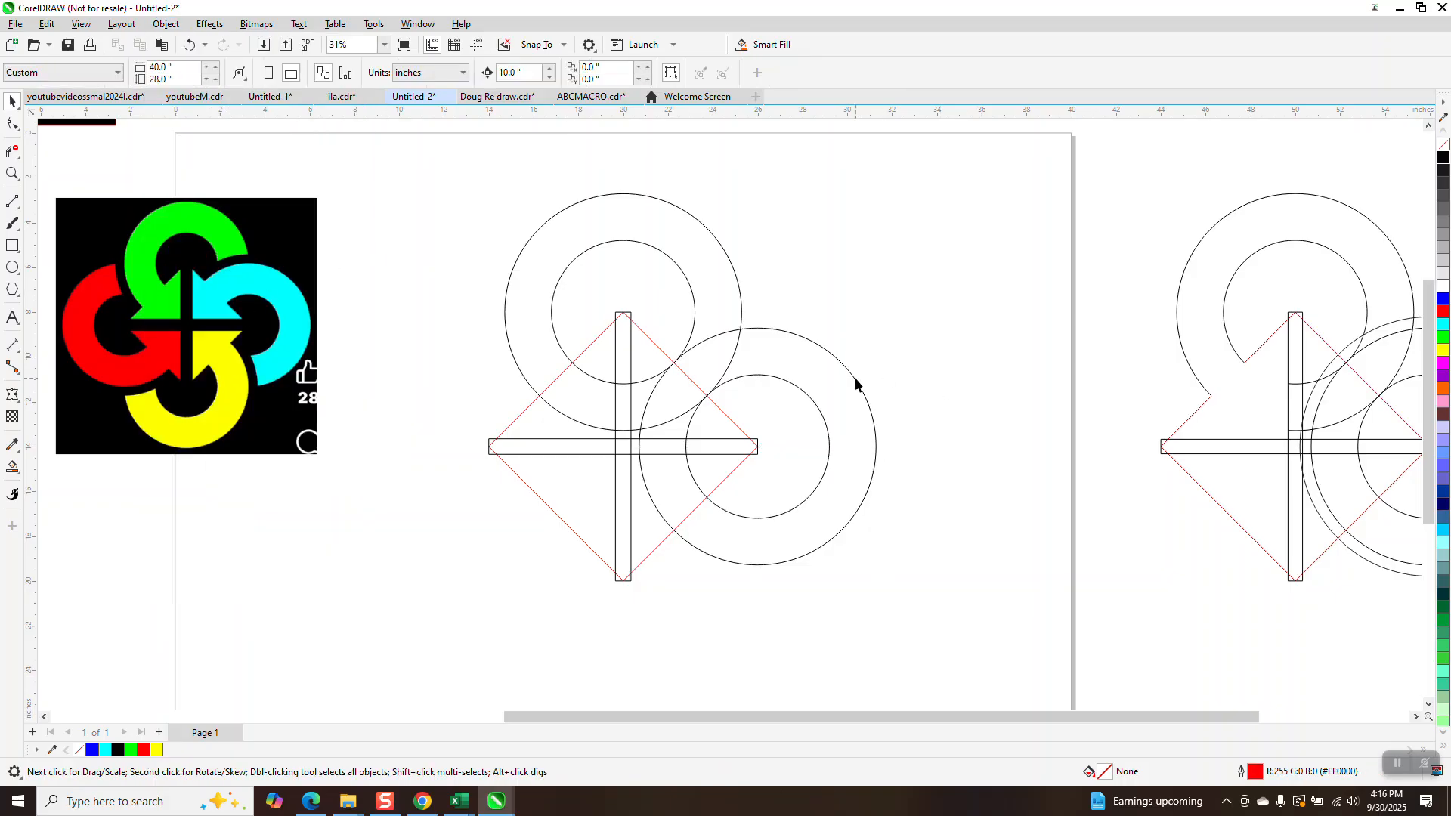
pyautogui.moveTo(857, 384); pyautogui.dragTo(913, 382)
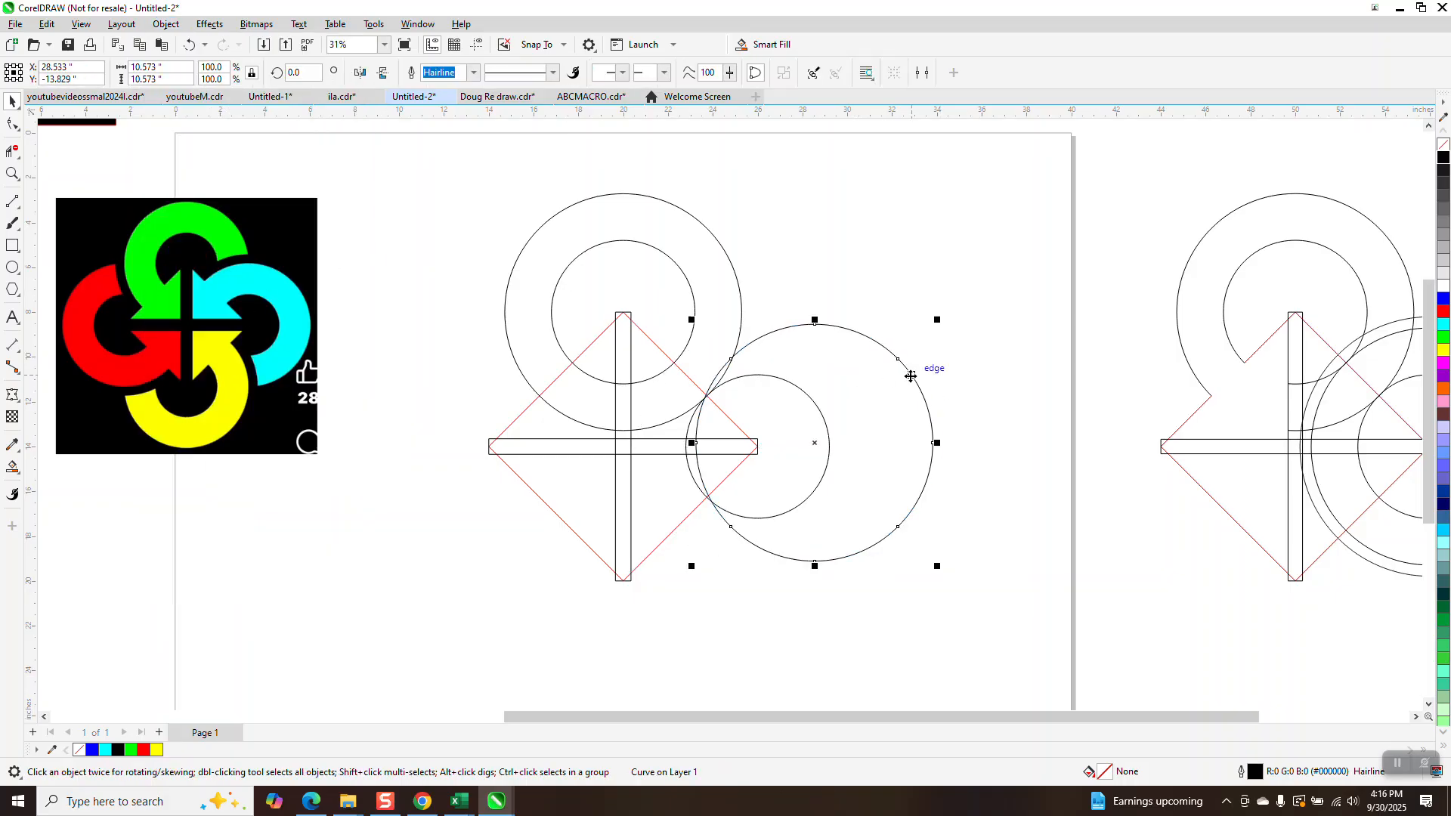
pyautogui.click(191, 46)
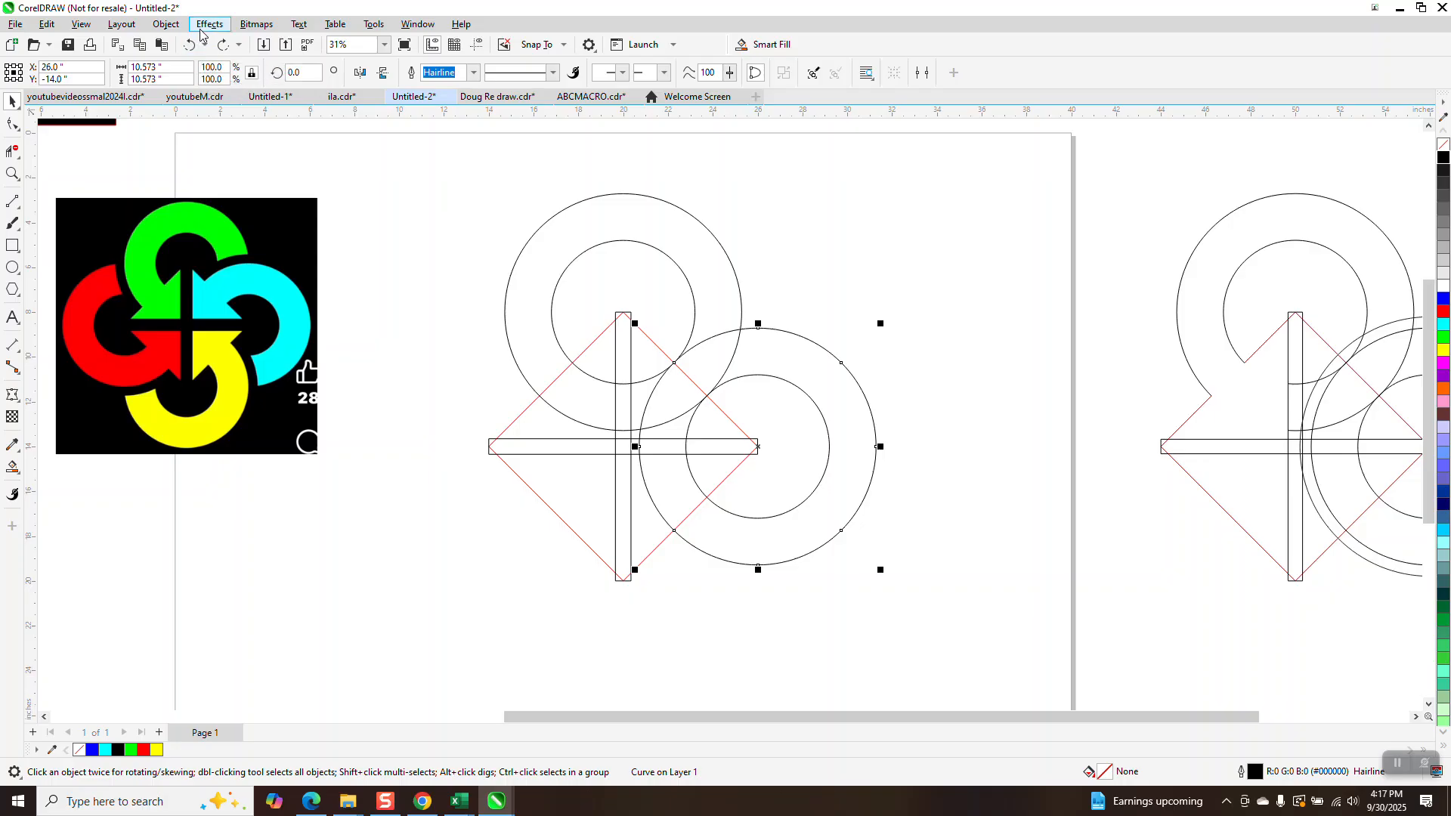
# Step: Add a one-step outside contour with a 0.5-inch offset to the outer circle at the diamond's right corner
pyautogui.click(201, 28)
pyautogui.click(225, 373)
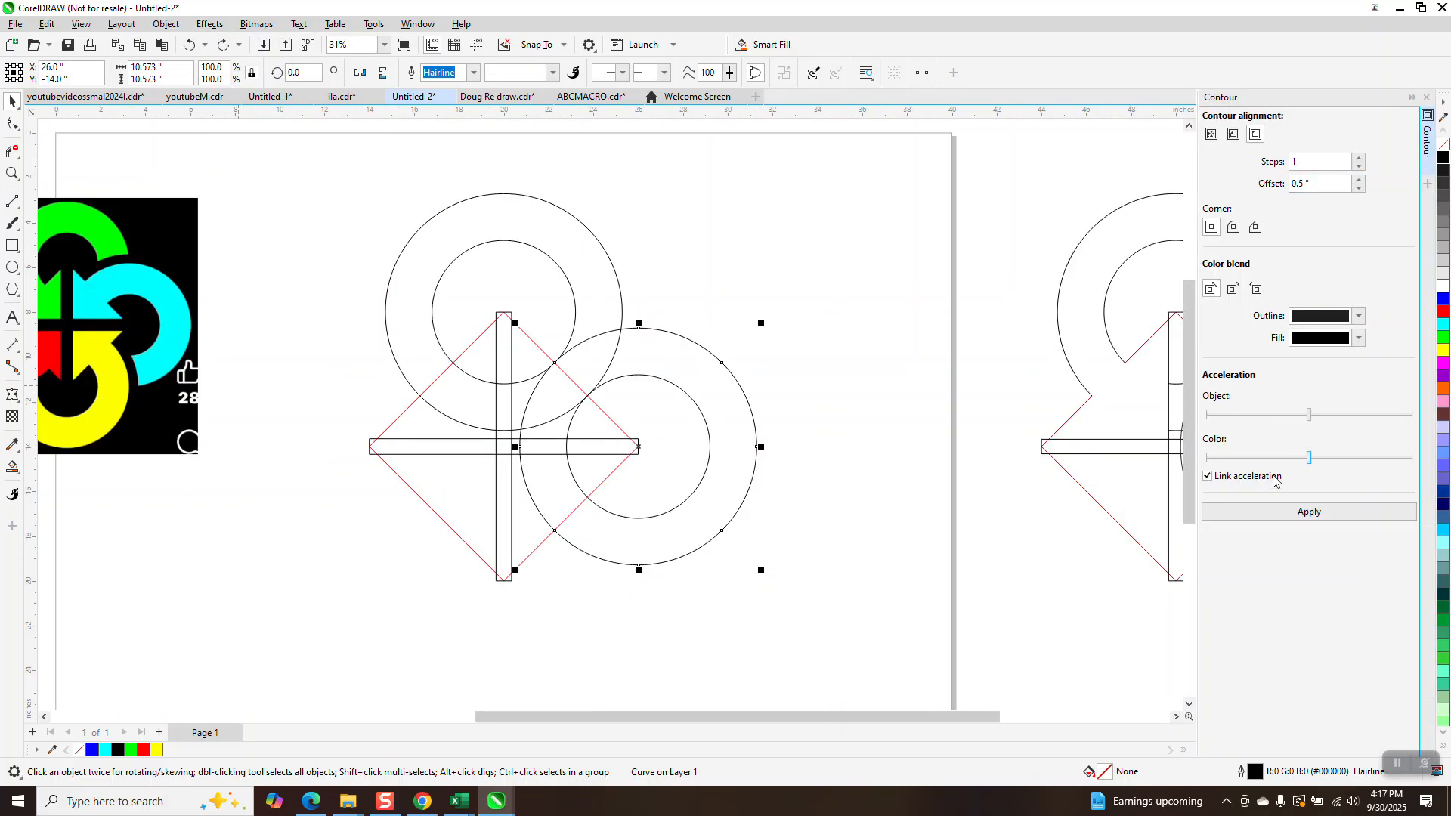
pyautogui.click(1303, 514)
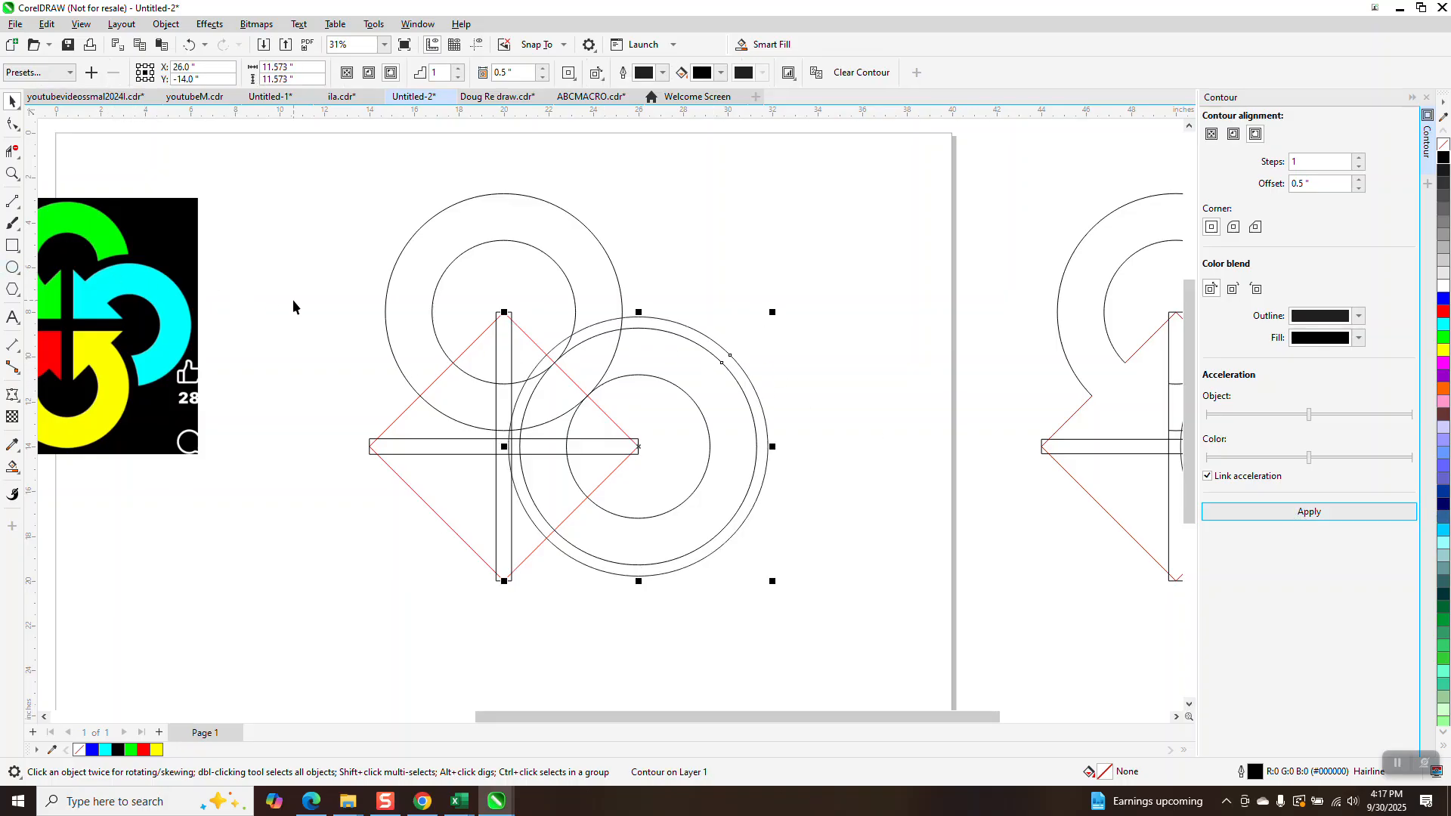
# Step: Delete the diamond's upper-left edge segment within the top ring's band and both ring arcs crossing the diamond's upper-left quarter
pyautogui.click(12, 152)
pyautogui.click(441, 378)
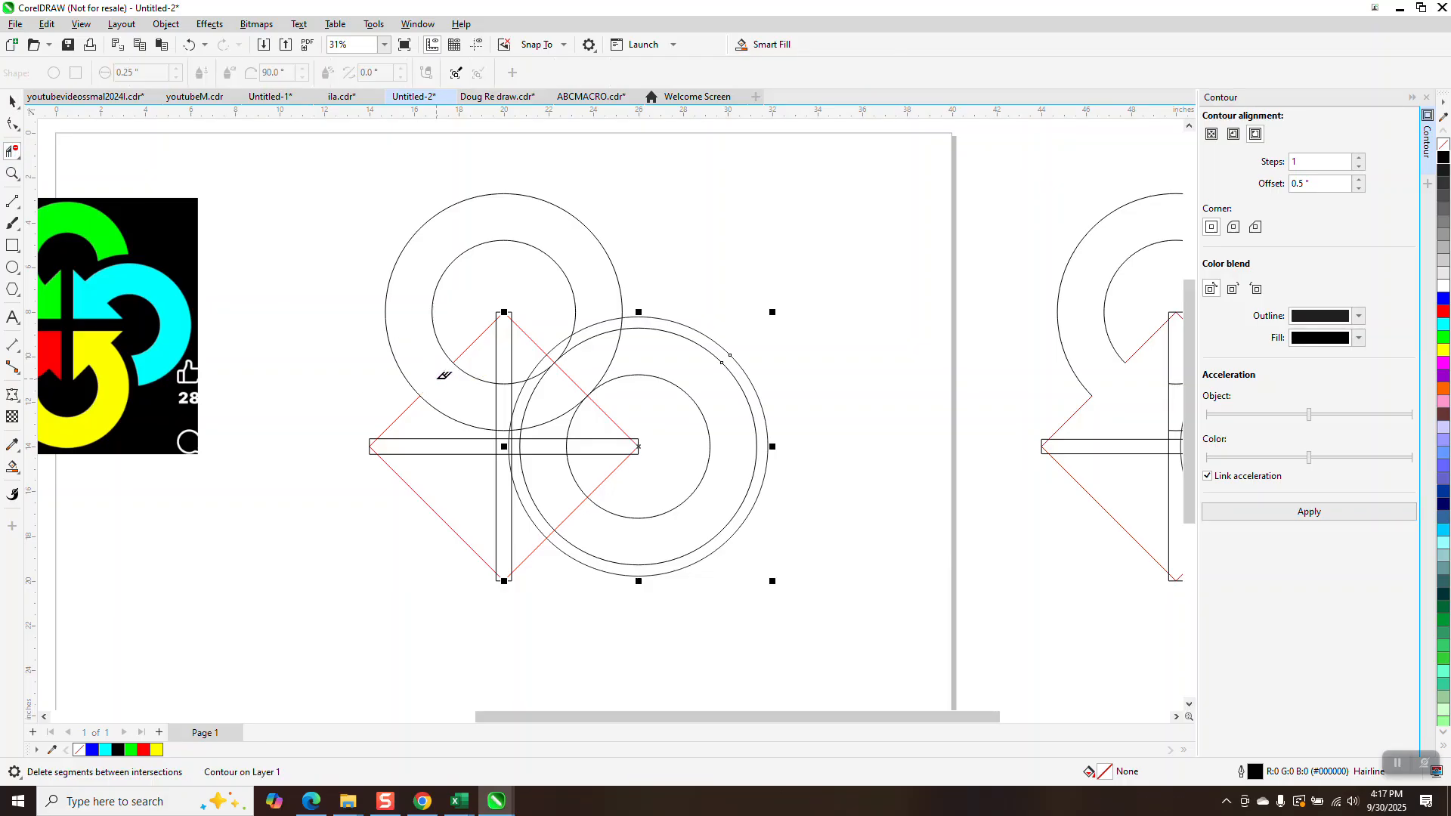
pyautogui.click(475, 370)
pyautogui.click(462, 412)
pyautogui.scroll(-2, 456, 402)
pyautogui.click(13, 101)
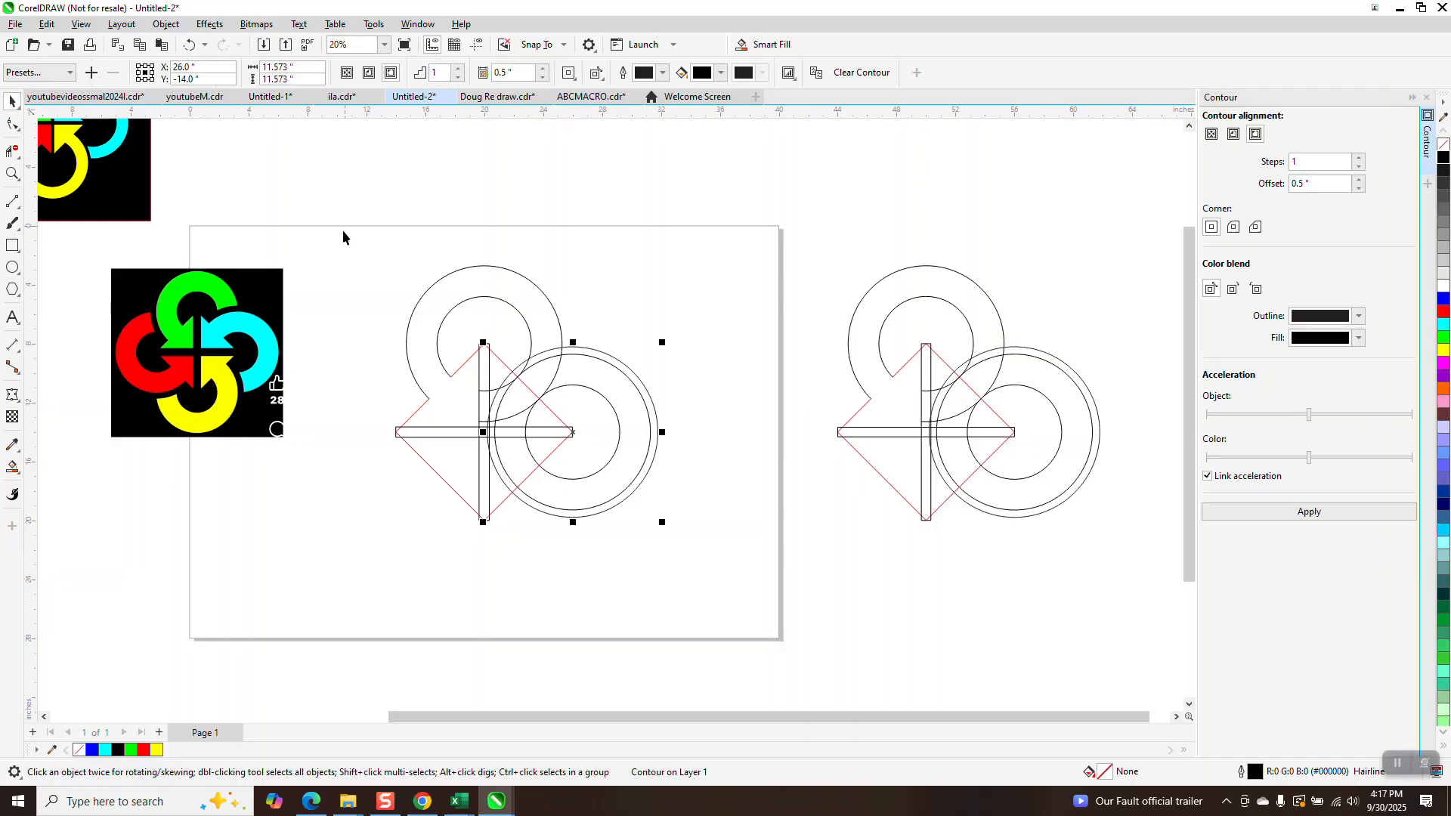
# Step: Group all the construction shapes on the page and Smart Fill the top arrow region with cyan and no outline
pyautogui.moveTo(344, 232)
pyautogui.mouseDown()
pyautogui.moveTo(610, 493)
pyautogui.moveTo(716, 560)
pyautogui.moveTo(690, 571)
pyautogui.mouseUp()
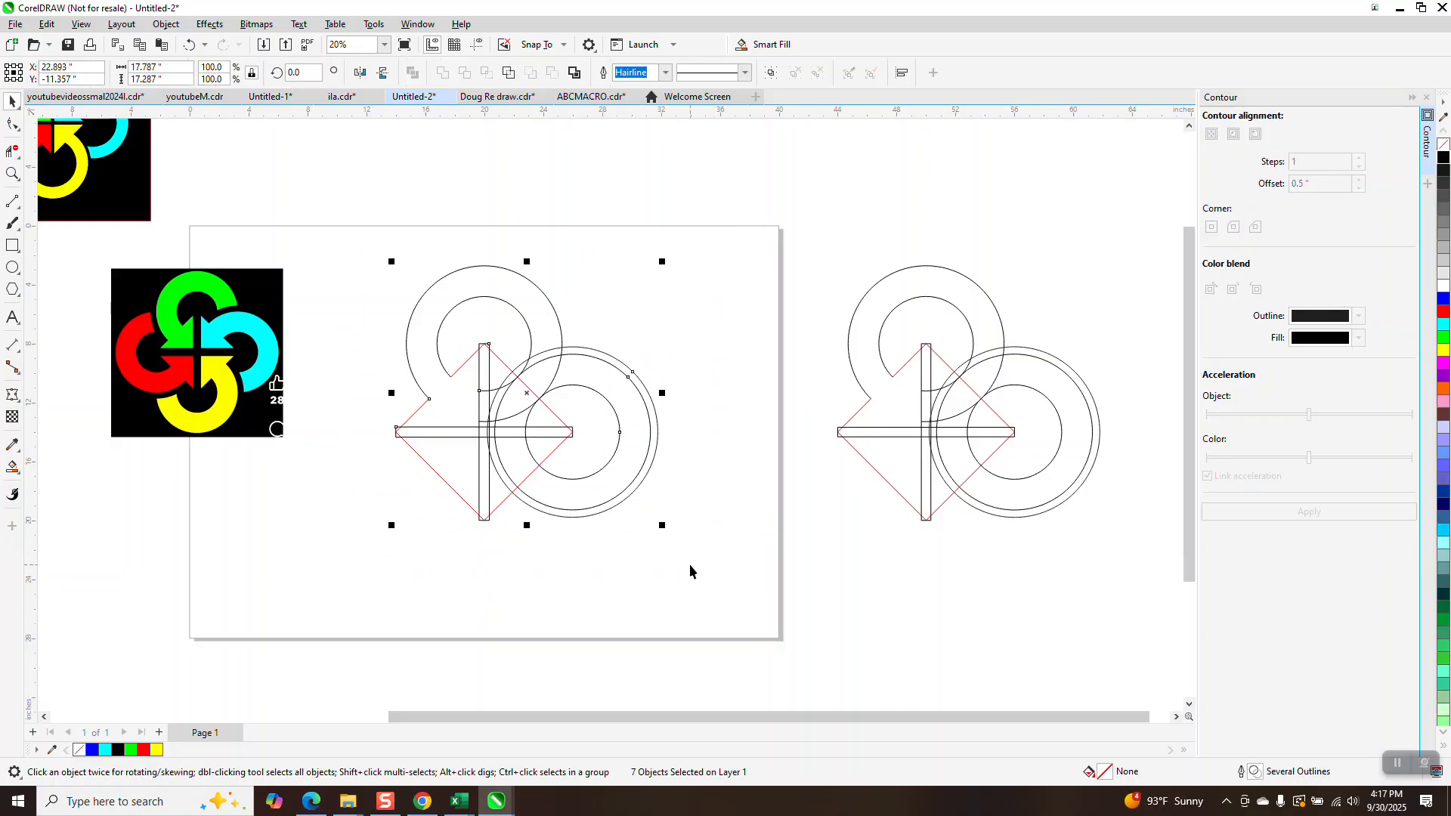
pyautogui.hotkey('ctrl', 'g')
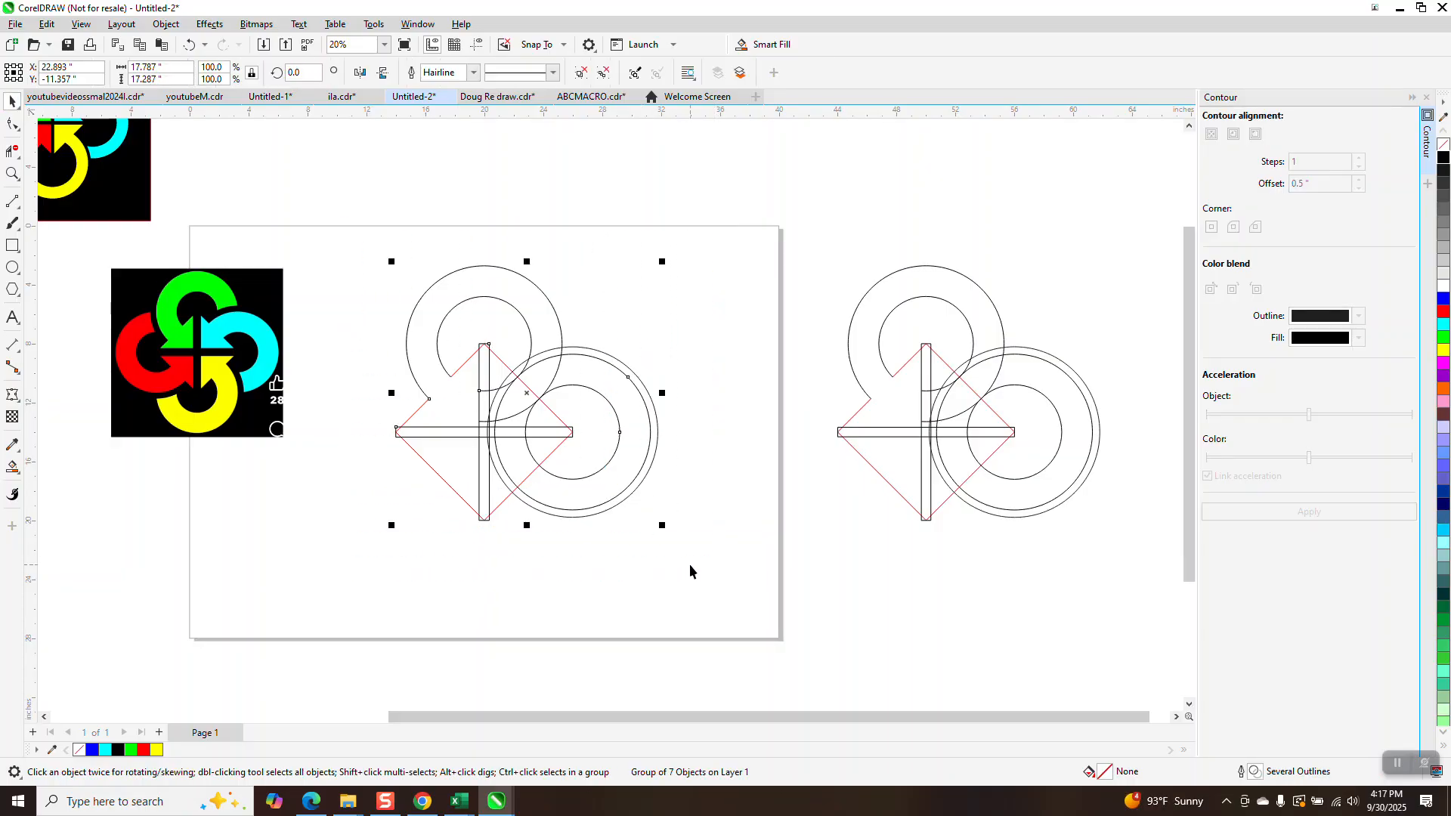
pyautogui.click(12, 468)
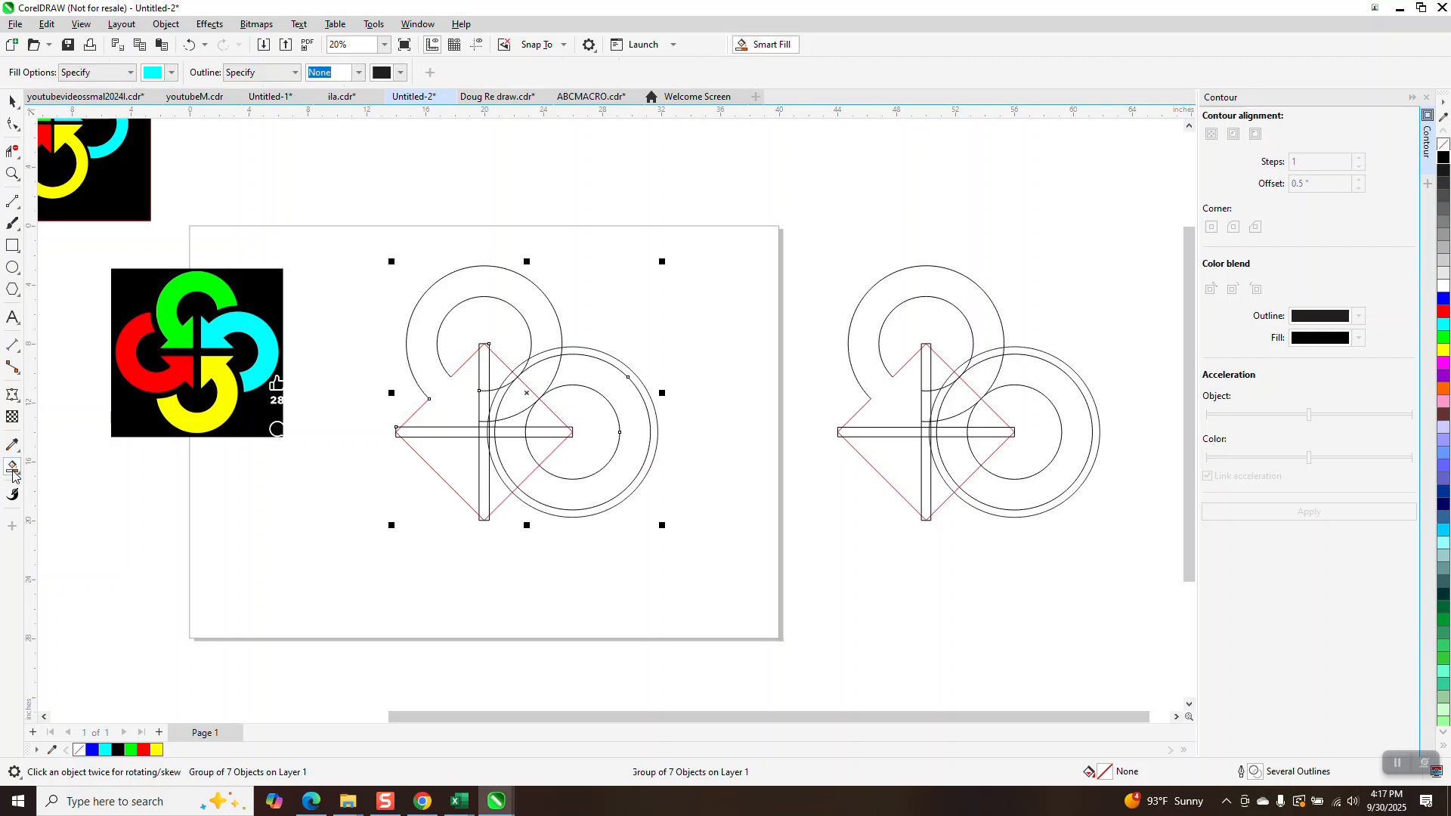
pyautogui.click(438, 313)
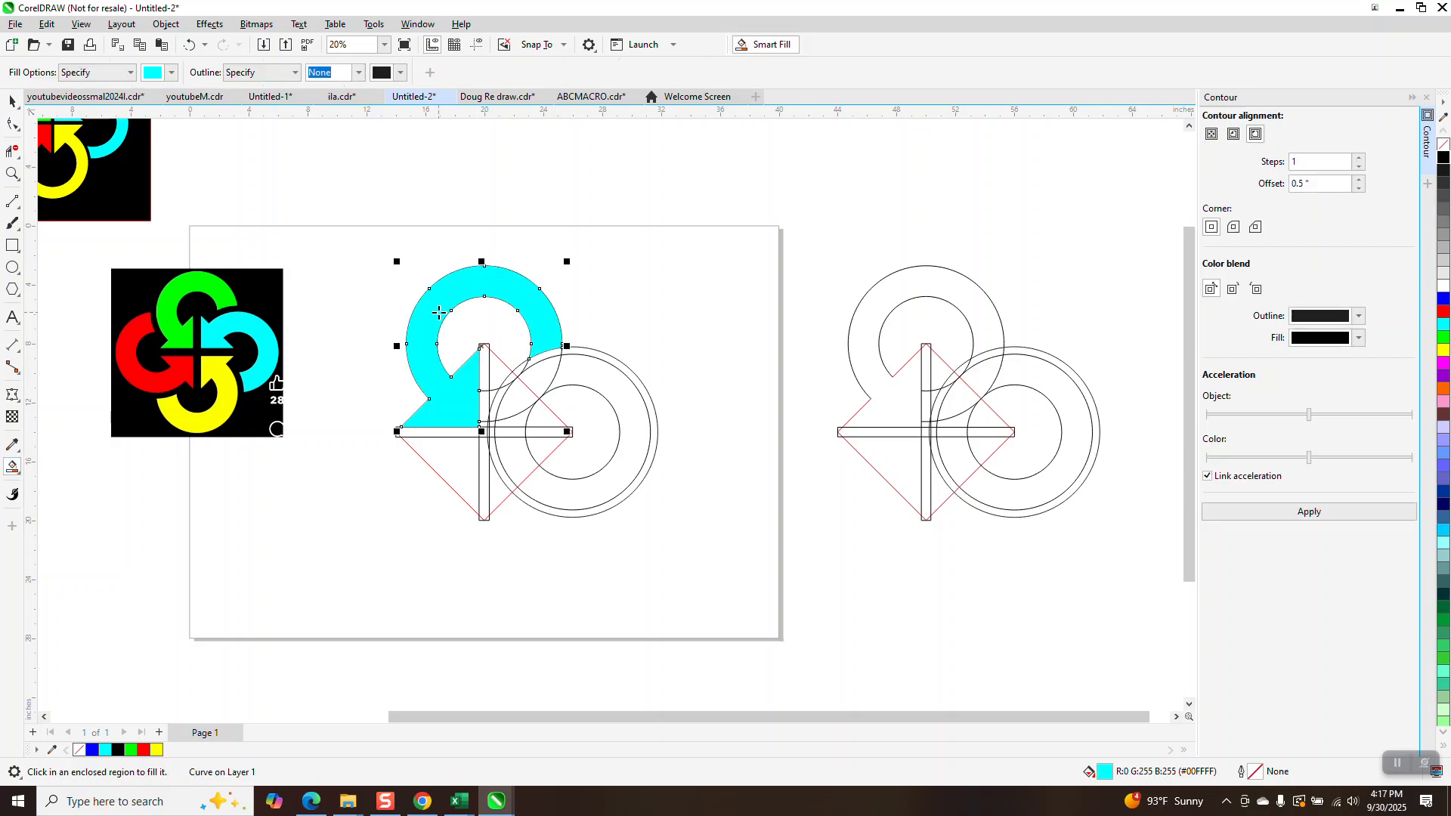
# Step: Move the cyan arrow 20 inches to the right and the grouped construction shapes 30 inches down, off the page
pyautogui.press('Right')
pyautogui.press('Right')
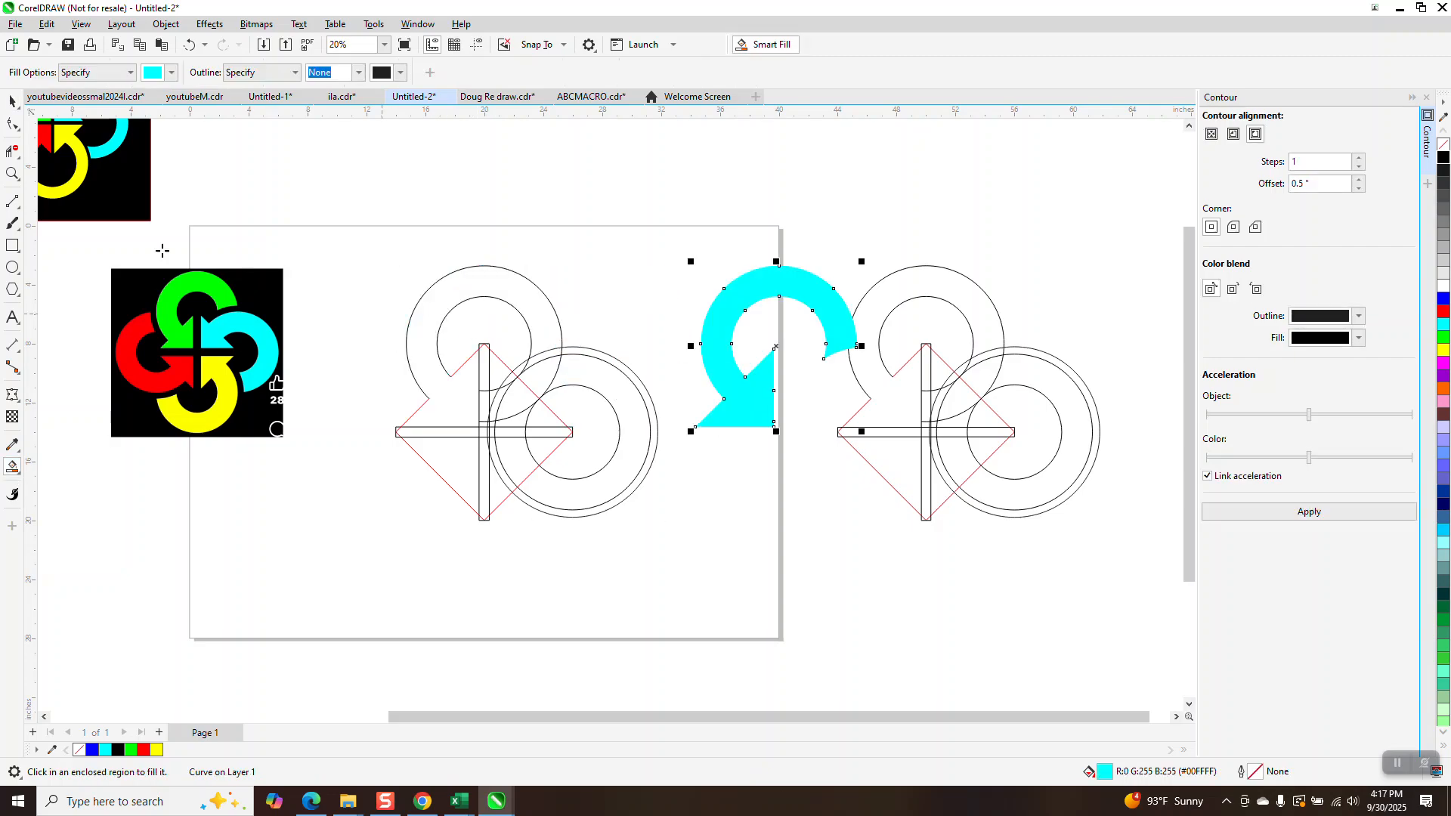
pyautogui.click(12, 101)
pyautogui.moveTo(394, 241); pyautogui.dragTo(687, 567)
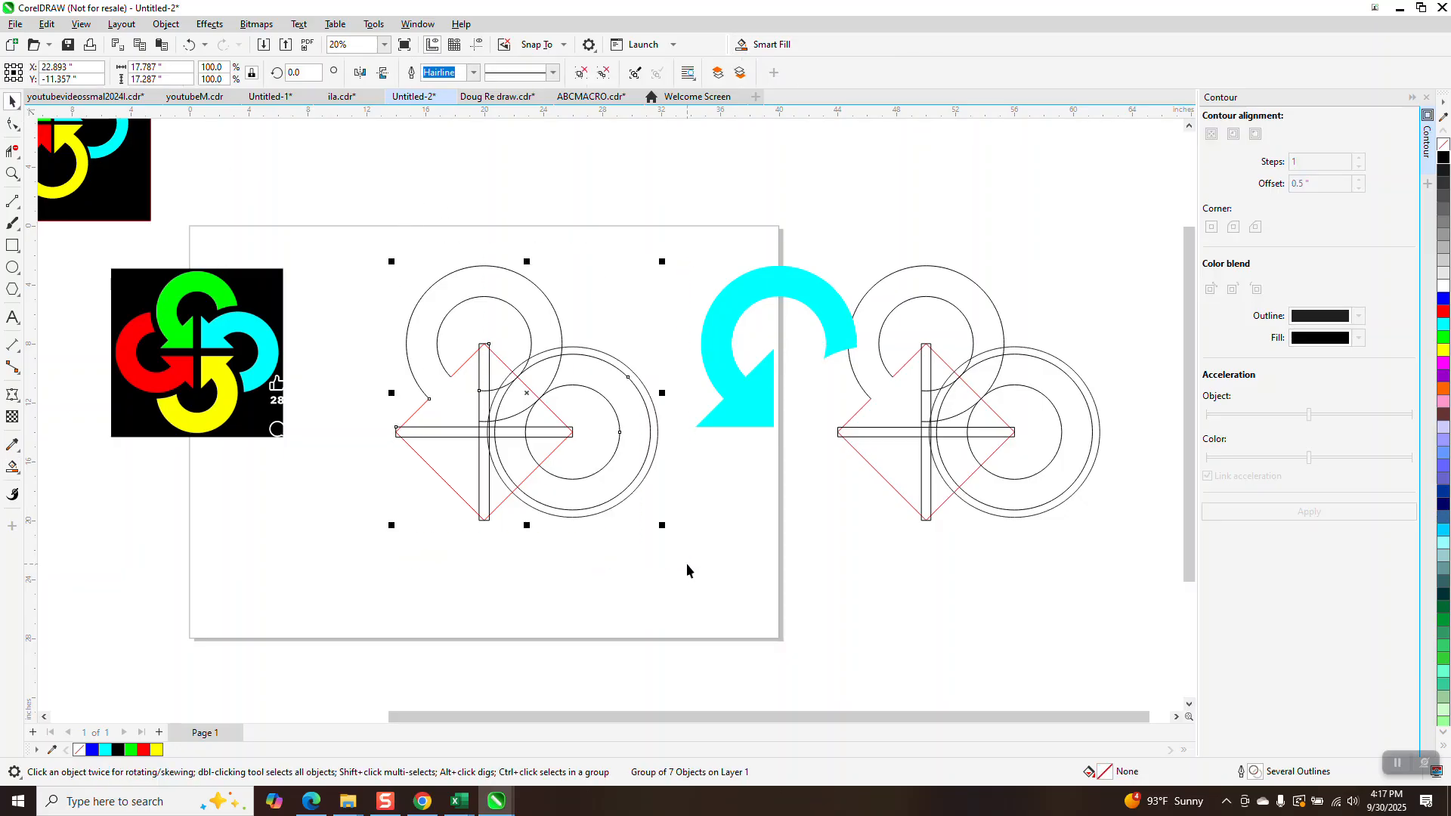
pyautogui.press('Down')
pyautogui.press('Down')
pyautogui.press('Down')
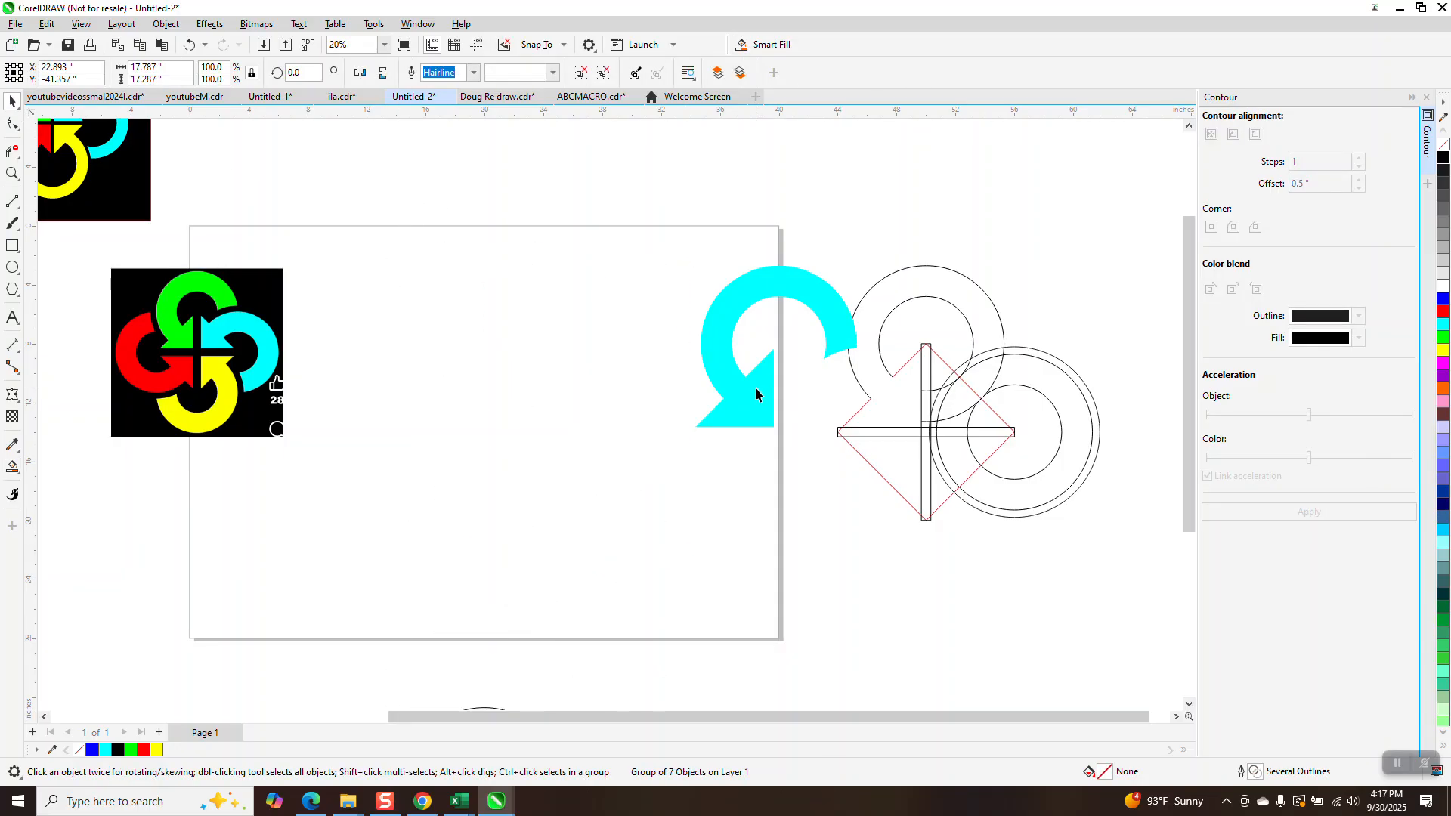
# Step: Move the cyan arrow 20 inches left, back to its original place on the page
pyautogui.click(756, 394)
pyautogui.press('Left')
pyautogui.press('Left')
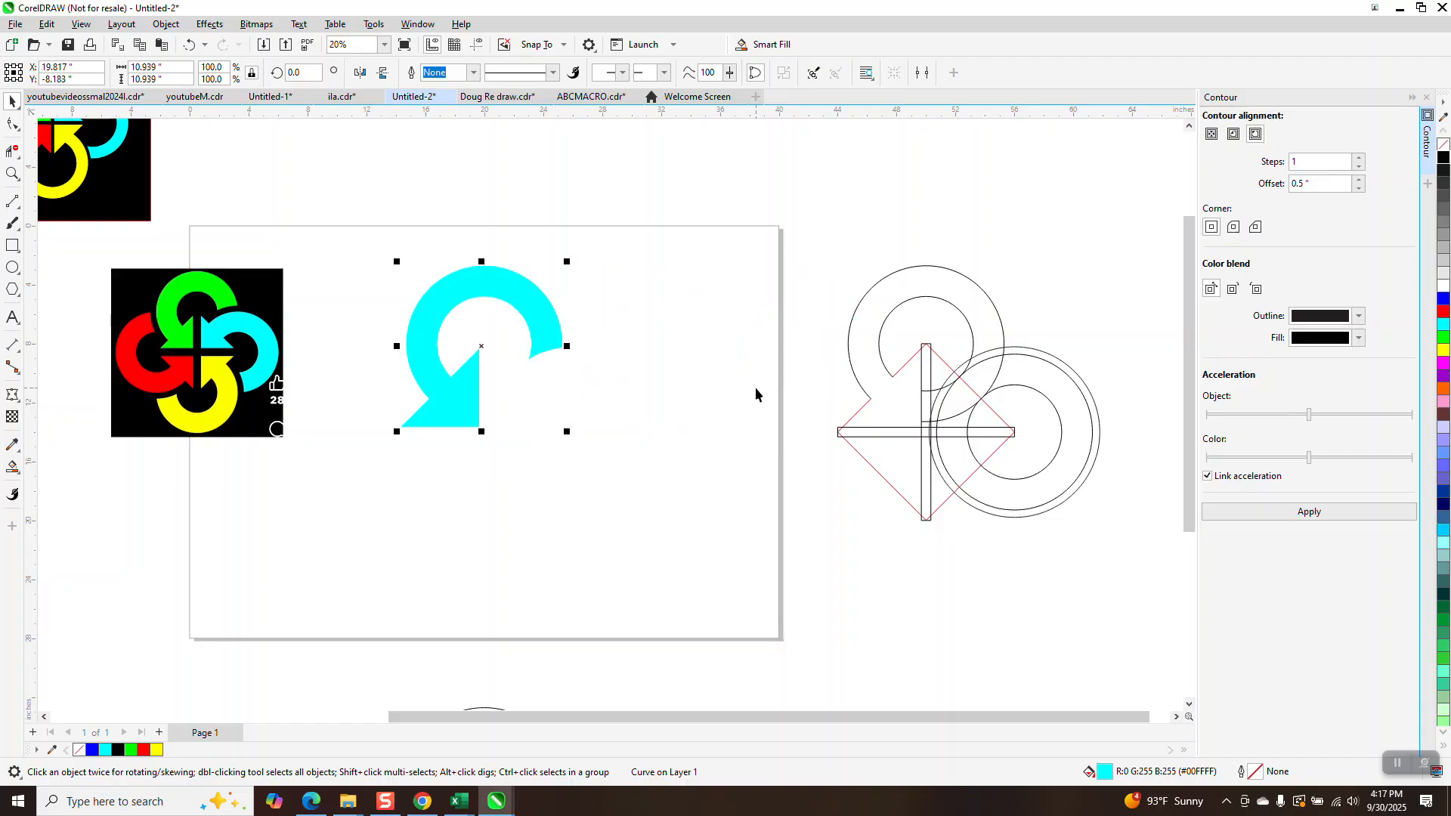
# Step: Create three copies of the cyan arrow around the logo's center, each rotated a further 90 degrees
pyautogui.click(278, 76)
pyautogui.write('90')
pyautogui.press('Return')
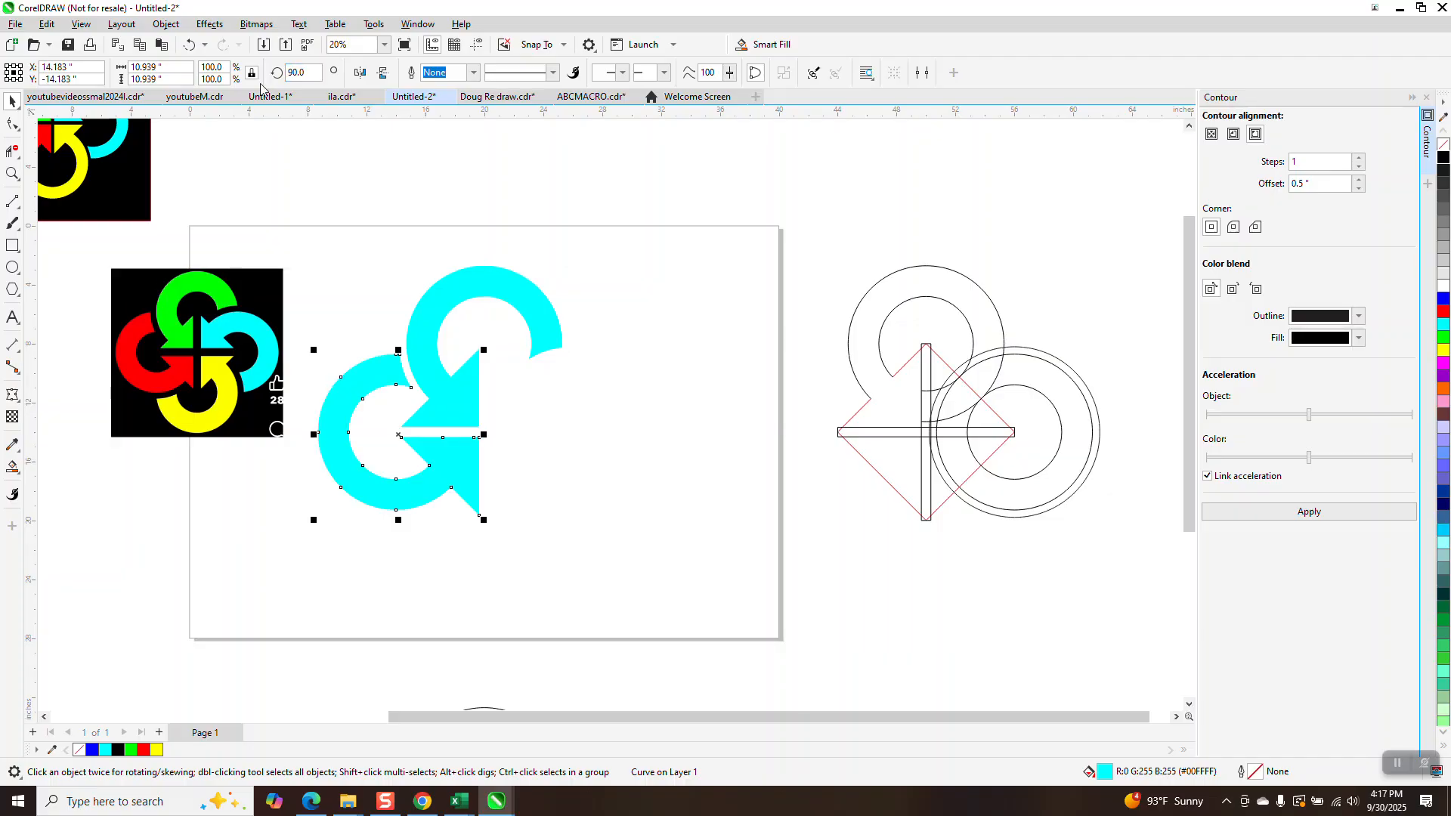
pyautogui.hotkey('ctrl', 'f')
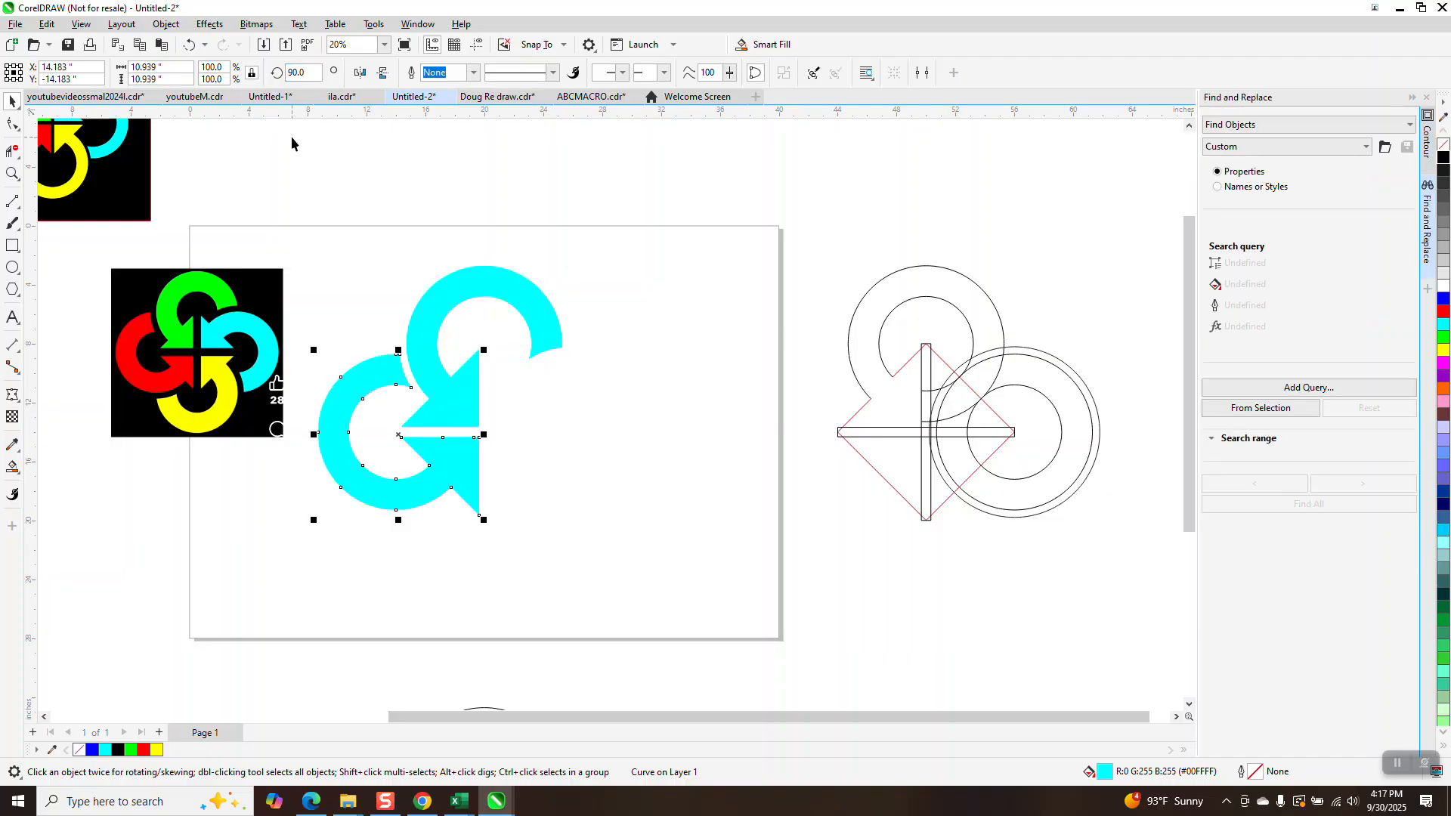
pyautogui.hotkey('ctrl', 'r')
pyautogui.hotkey('ctrl', 'r')
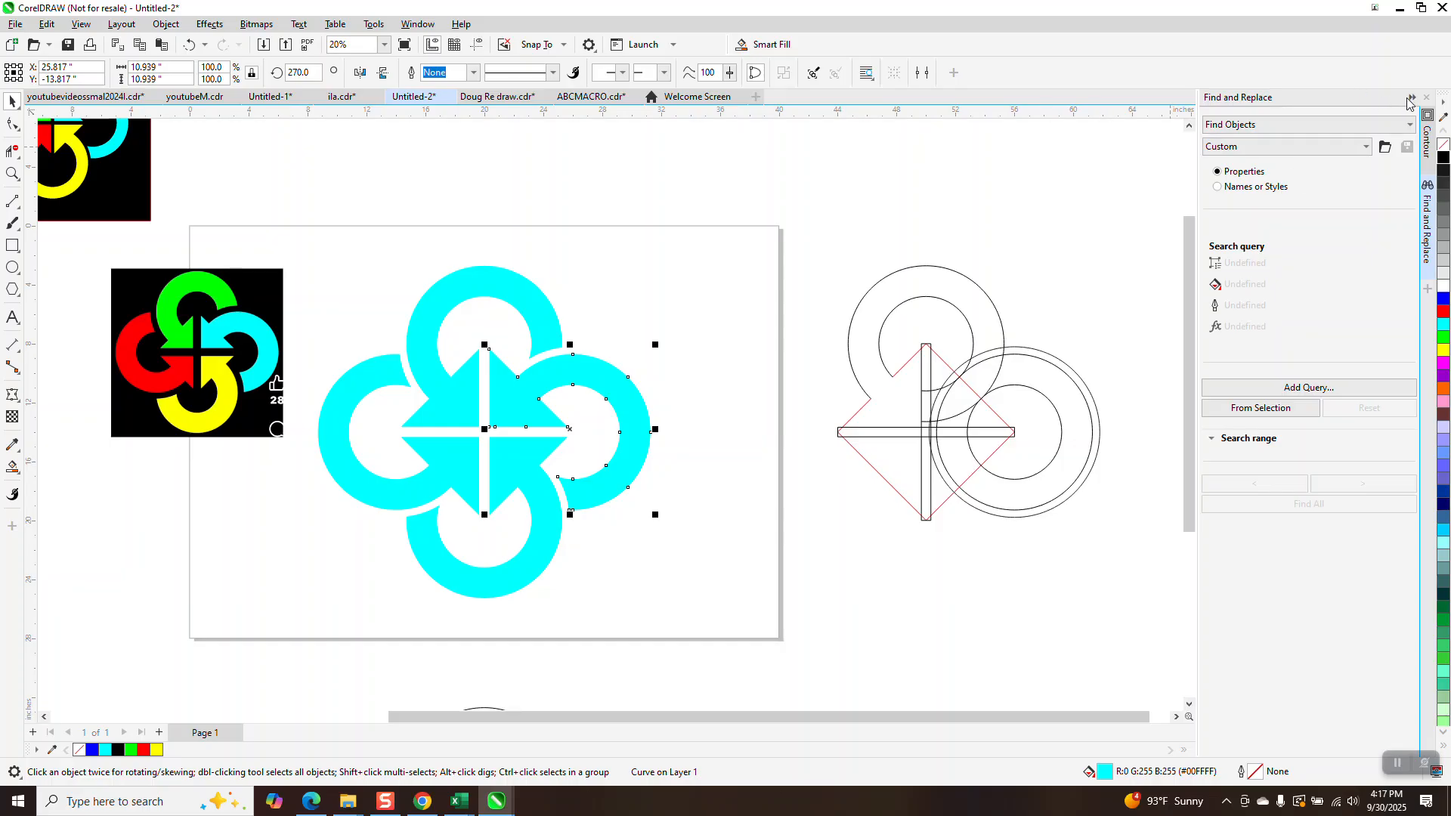
pyautogui.click(1425, 99)
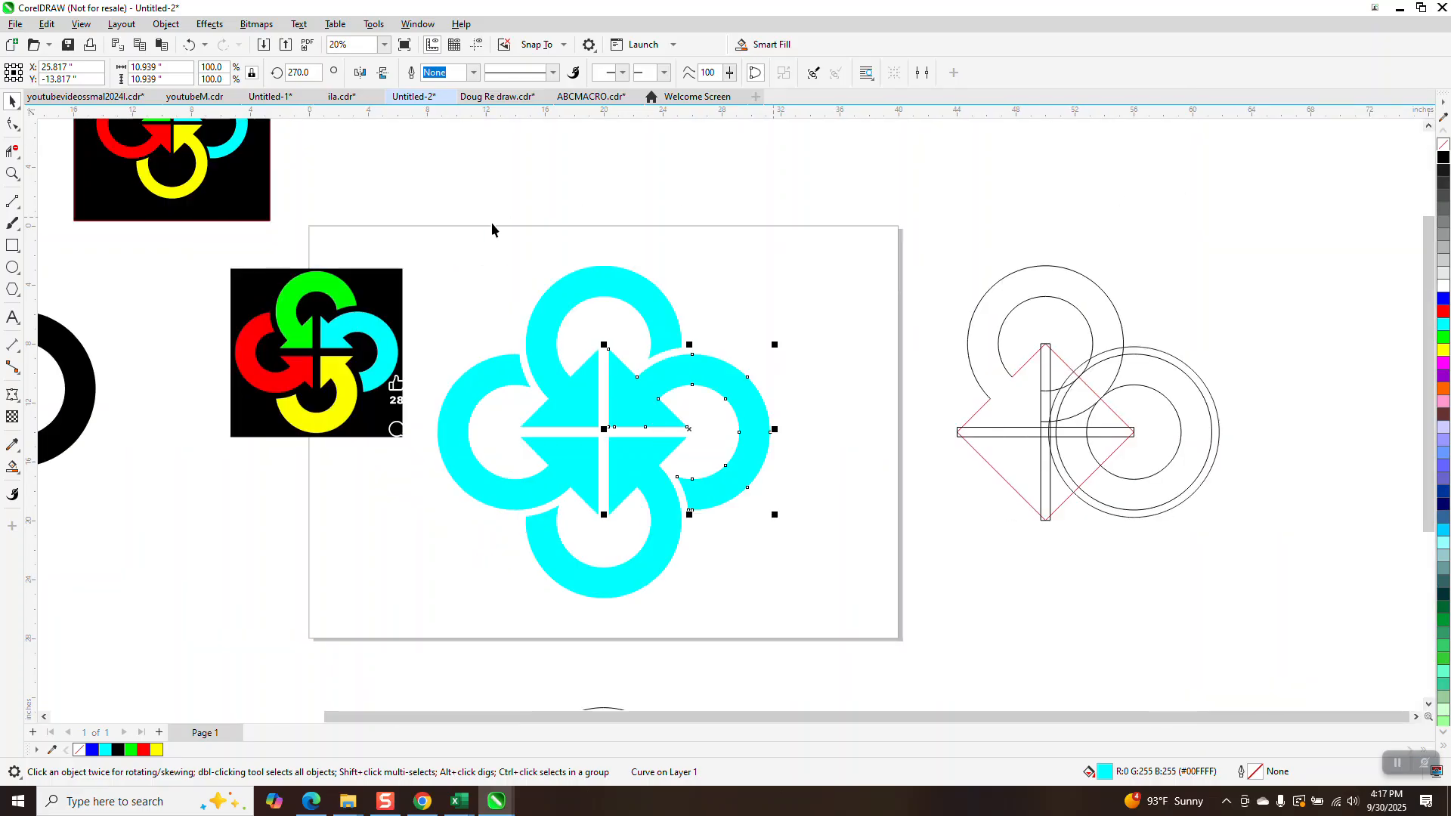
# Step: Fill the logo's top arrow with green, the left arrow with red and the bottom arrow with yellow
pyautogui.click(595, 192)
pyautogui.click(619, 300)
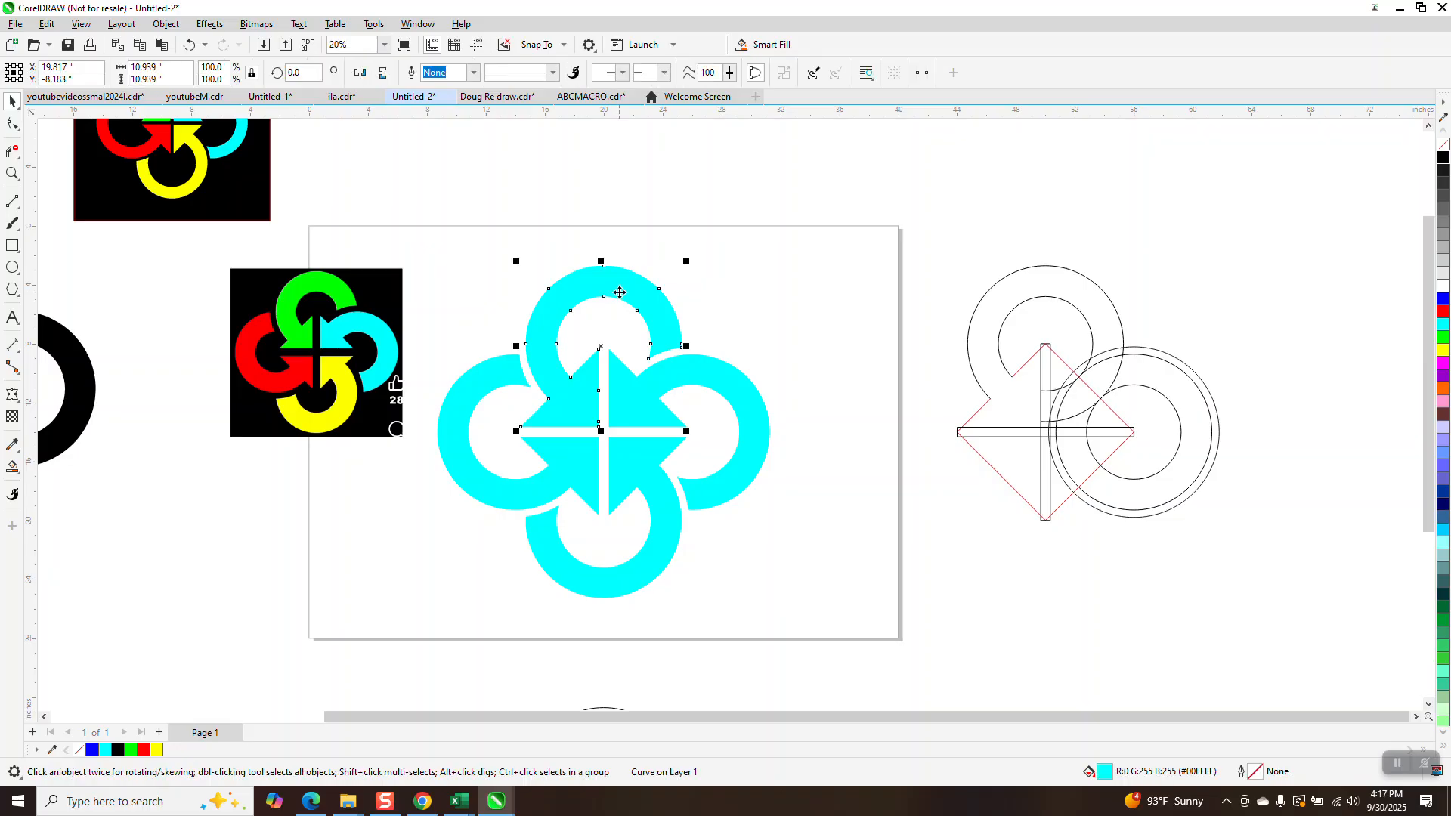
pyautogui.click(1444, 338)
pyautogui.click(504, 372)
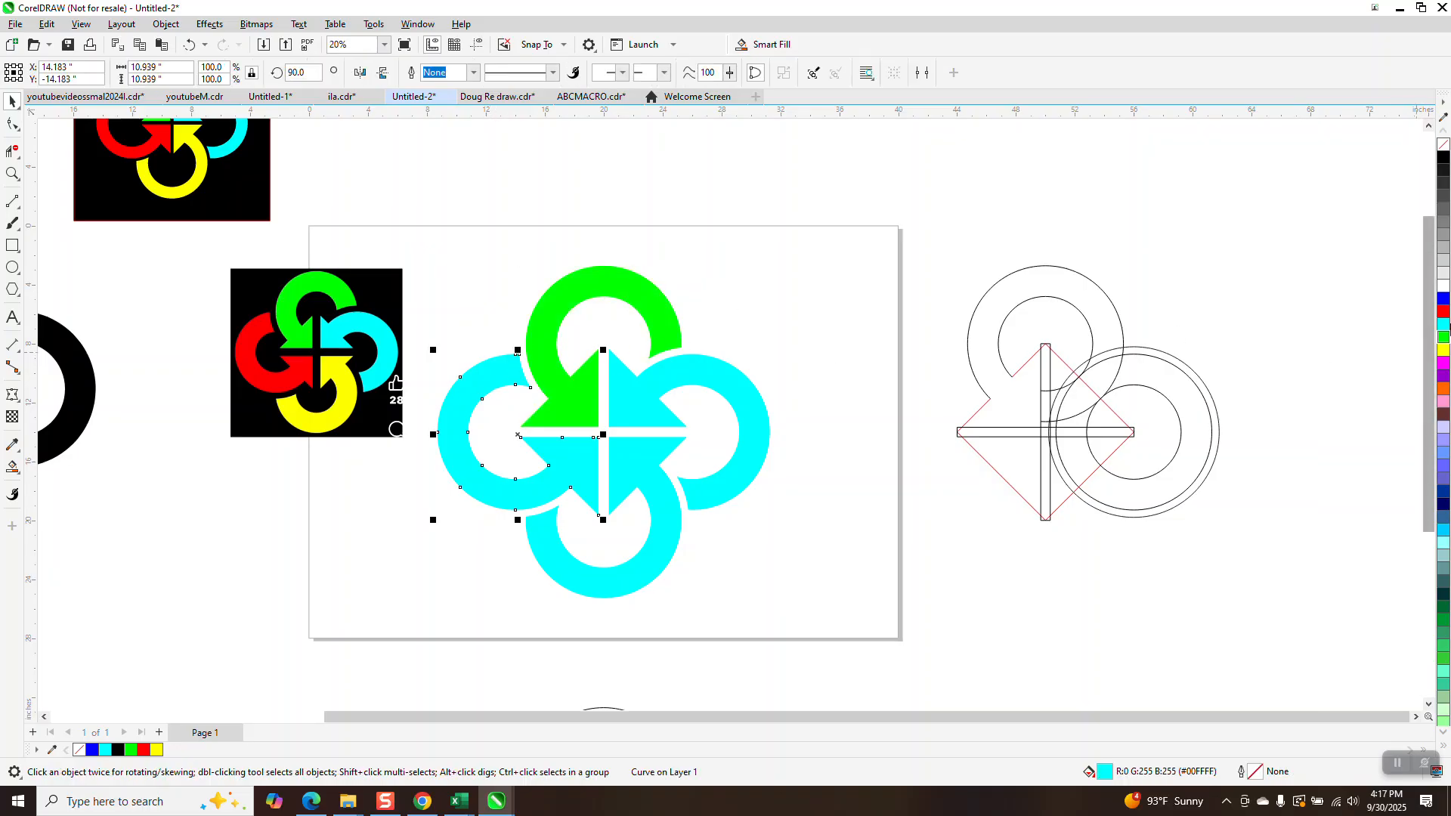
pyautogui.click(1443, 313)
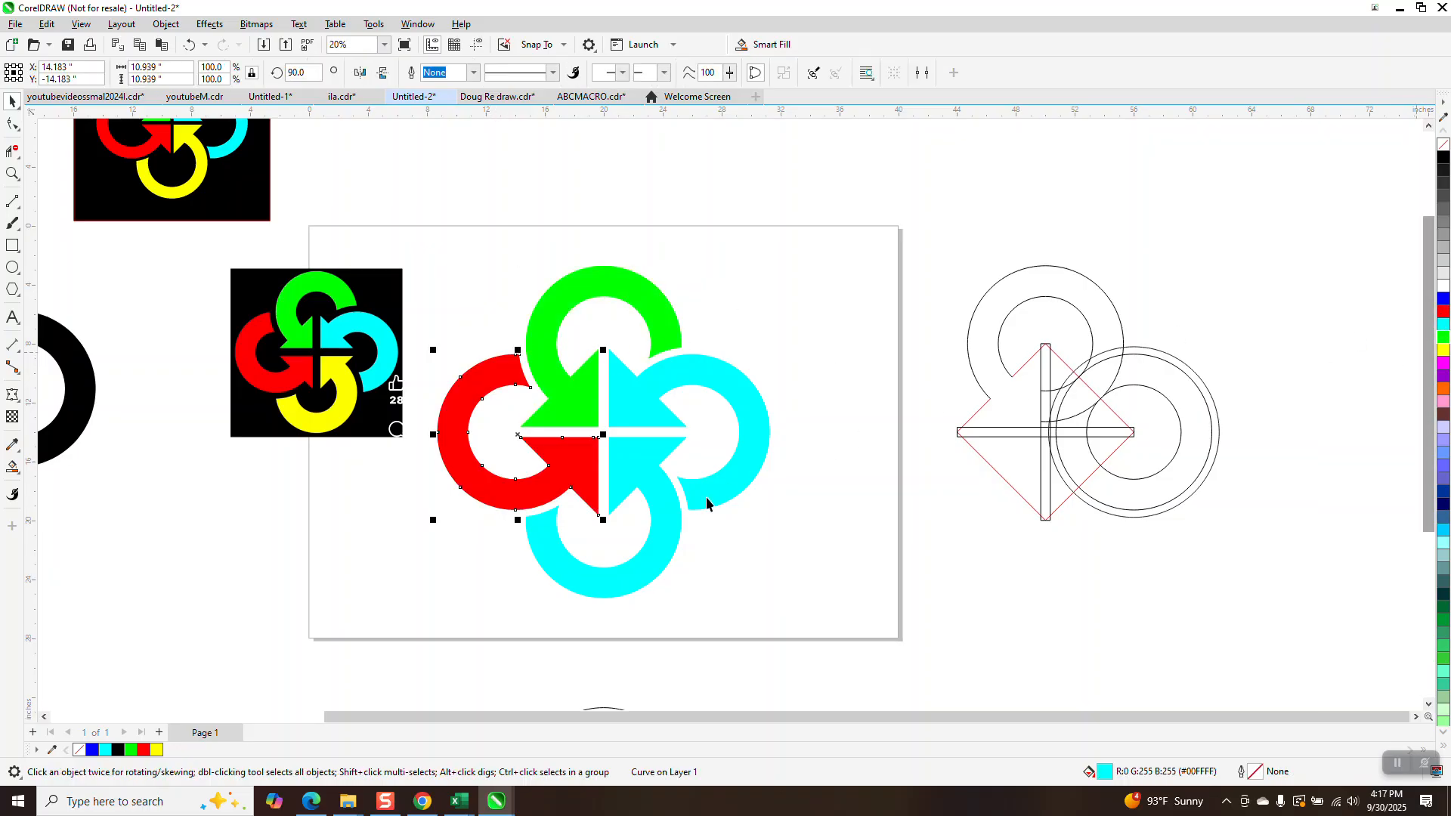
pyautogui.click(665, 539)
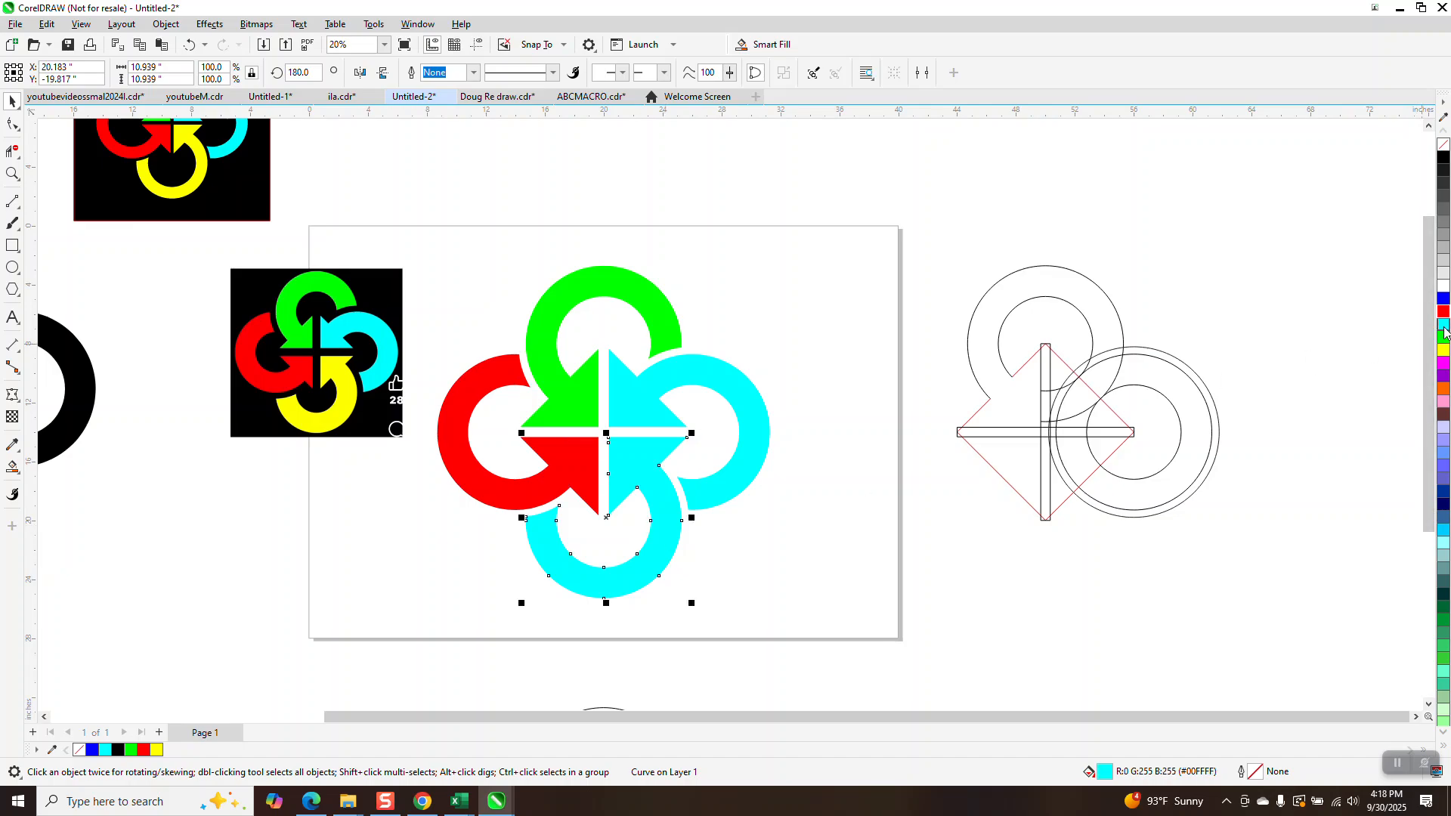
pyautogui.click(1444, 350)
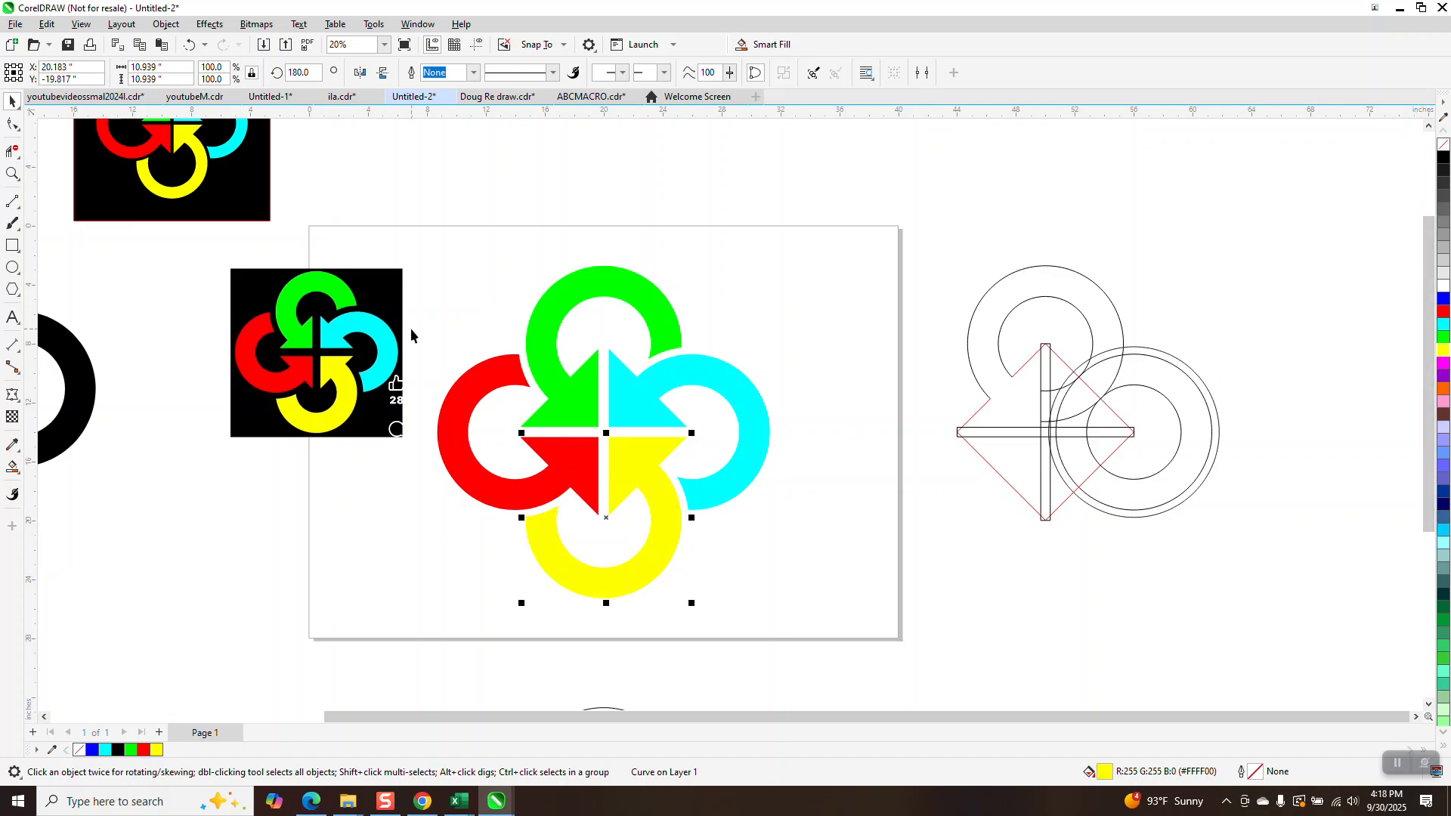
# Step: Group the four colored arrows, scale the group to about 42.9% and move it to the upper middle of the page
pyautogui.moveTo(435, 237); pyautogui.dragTo(802, 646)
pyautogui.hotkey('ctrl', 'g')
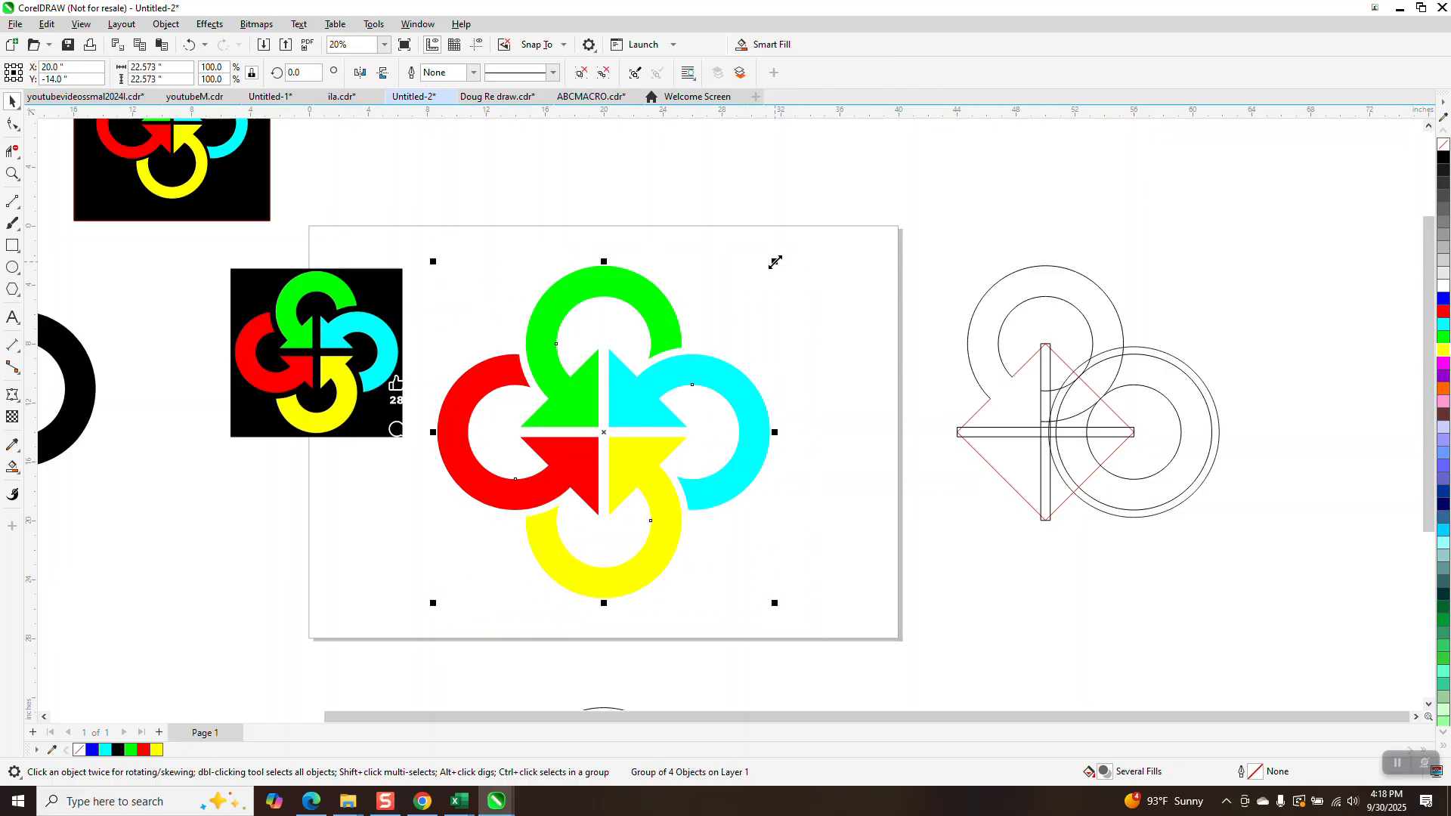
pyautogui.moveTo(775, 262); pyautogui.dragTo(585, 451)
pyautogui.moveTo(488, 538); pyautogui.dragTo(579, 363)
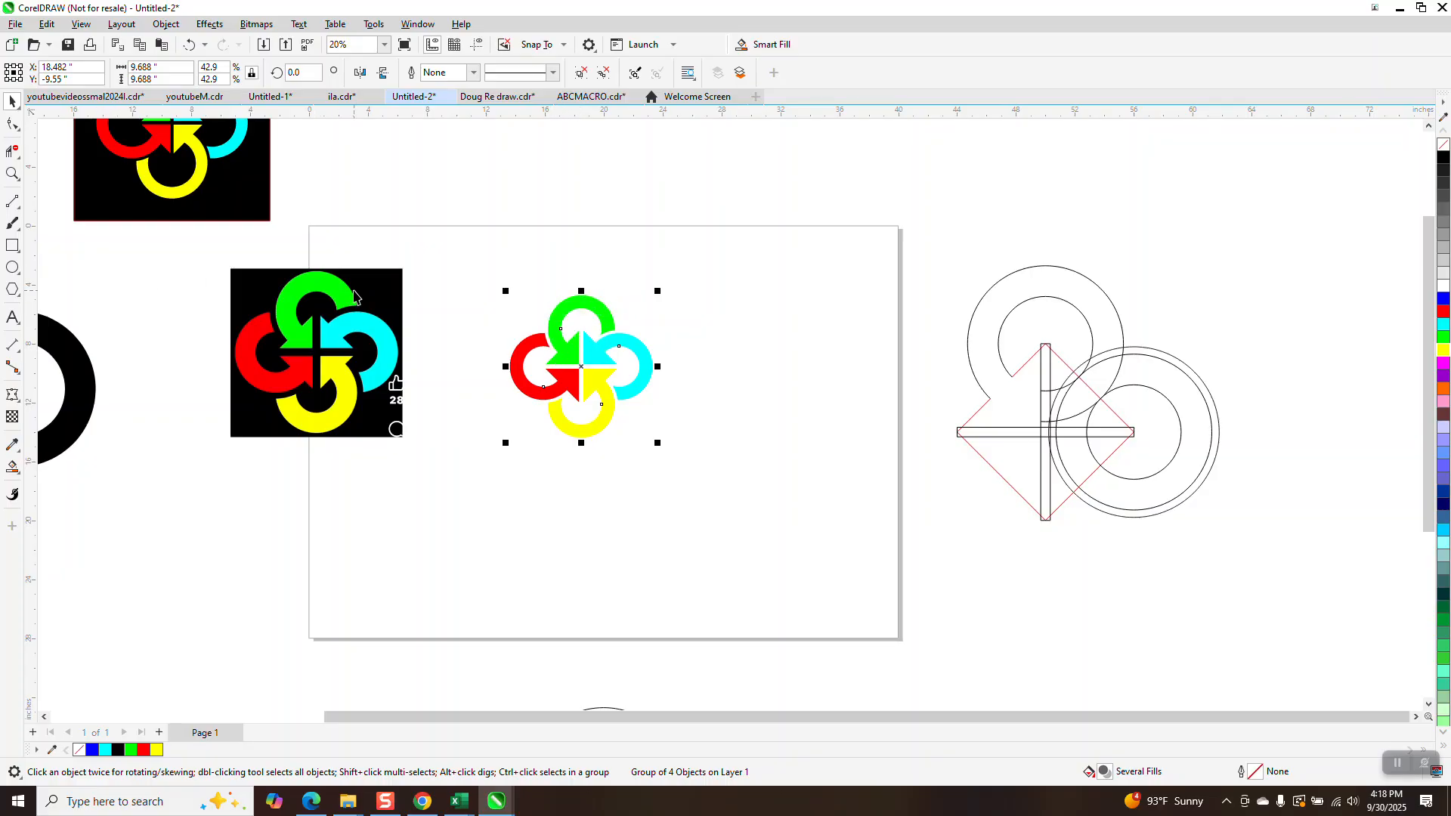
# Step: Place the black square behind the redrawn logo and move the reference image next to it to compare the two closely
pyautogui.moveTo(250, 217); pyautogui.dragTo(658, 466)
pyautogui.moveTo(399, 417); pyautogui.dragTo(466, 436)
pyautogui.click(13, 176)
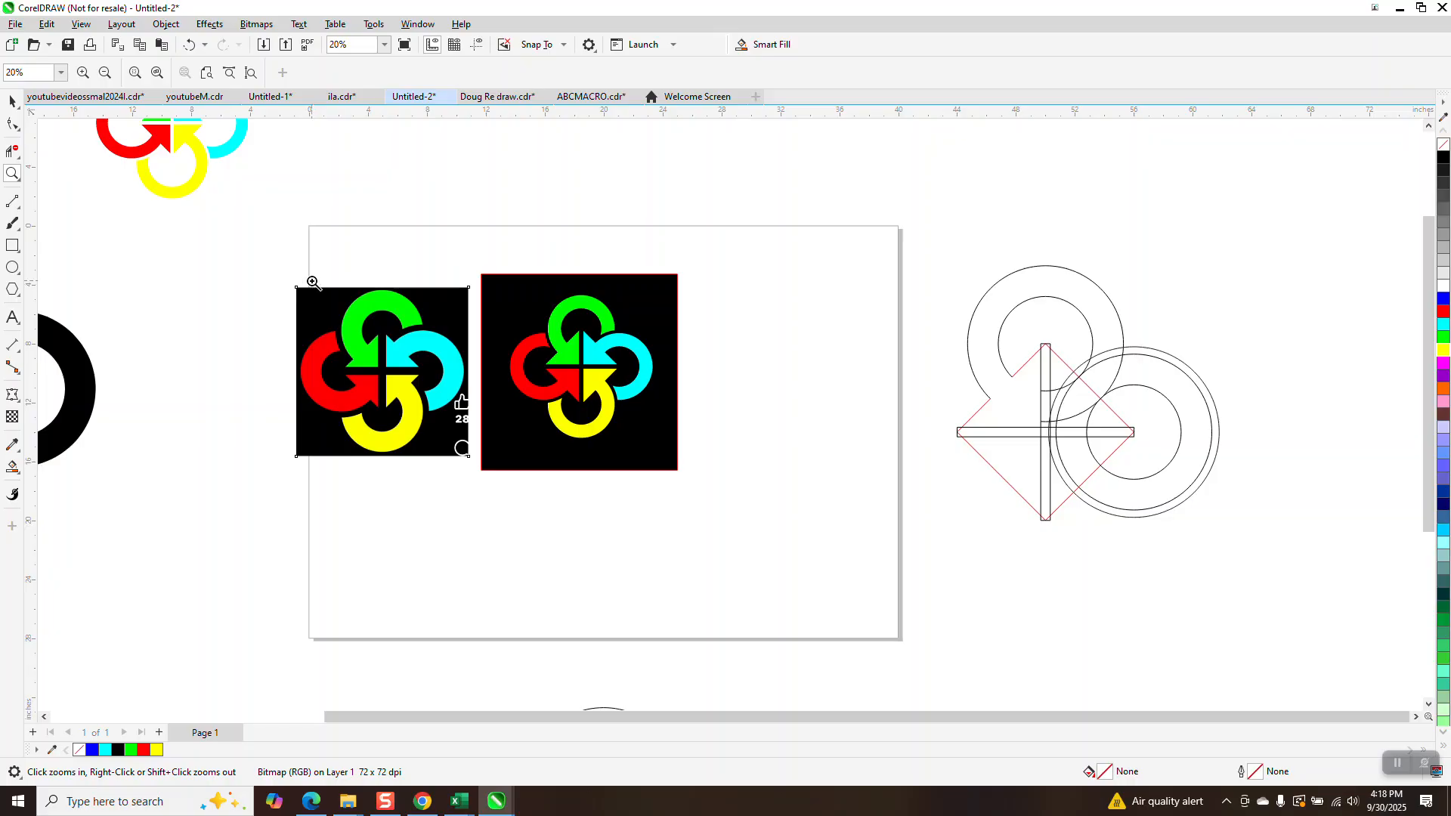
pyautogui.moveTo(307, 282); pyautogui.dragTo(874, 486)
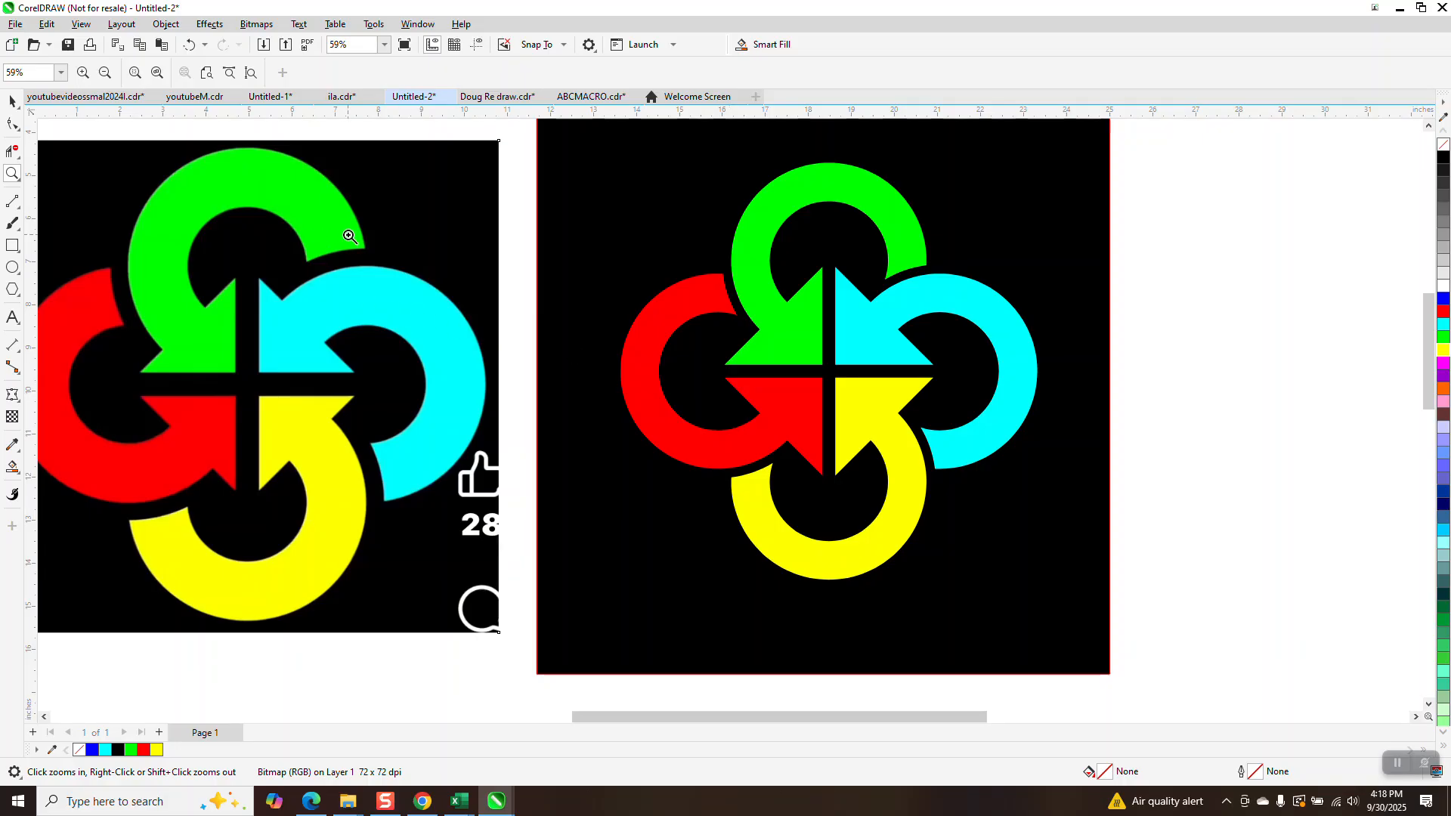
pyautogui.scroll(-1, 343, 242)
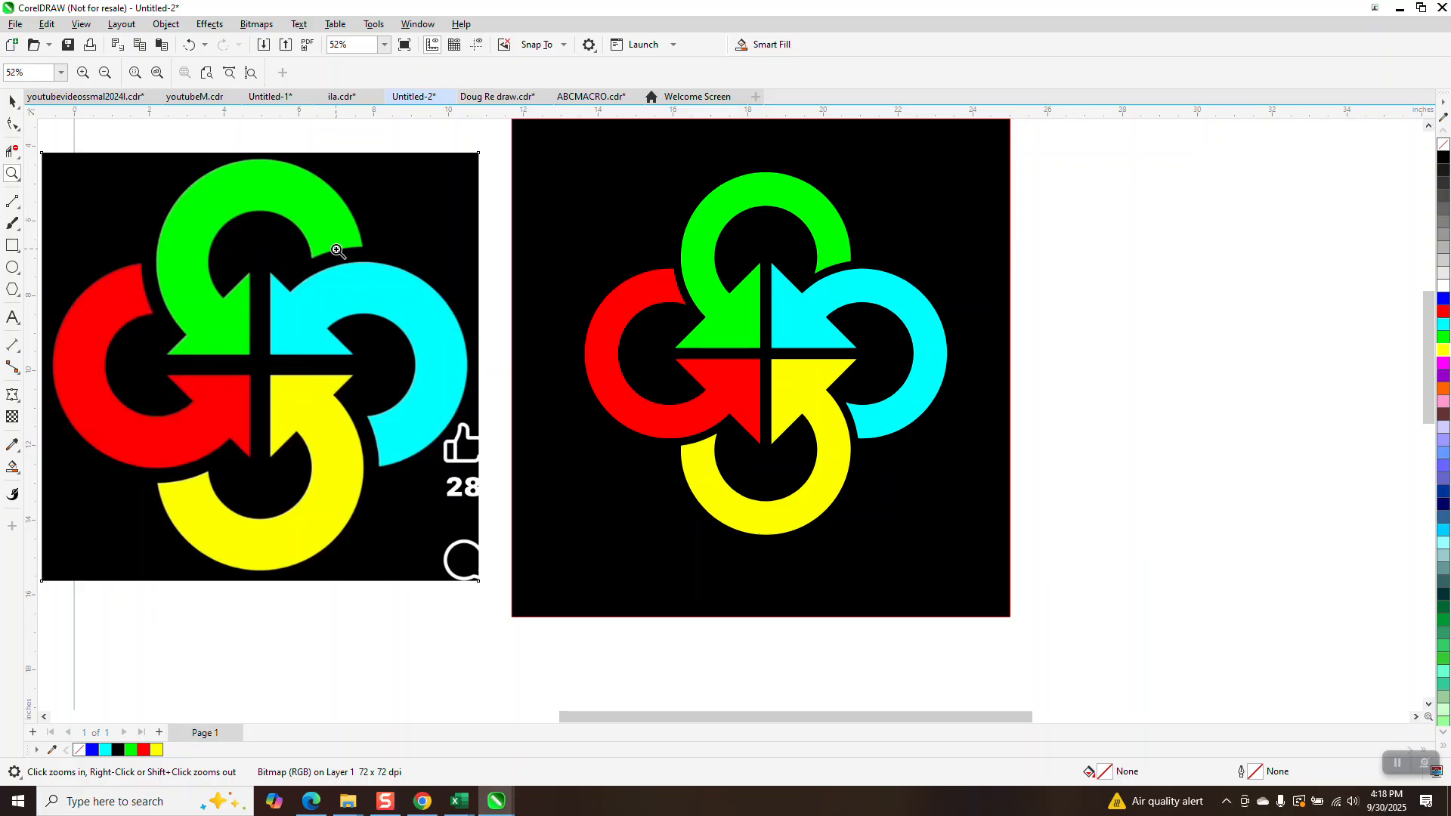
pyautogui.scroll(-3, 332, 248)
pyautogui.moveTo(495, 203); pyautogui.dragTo(786, 451)
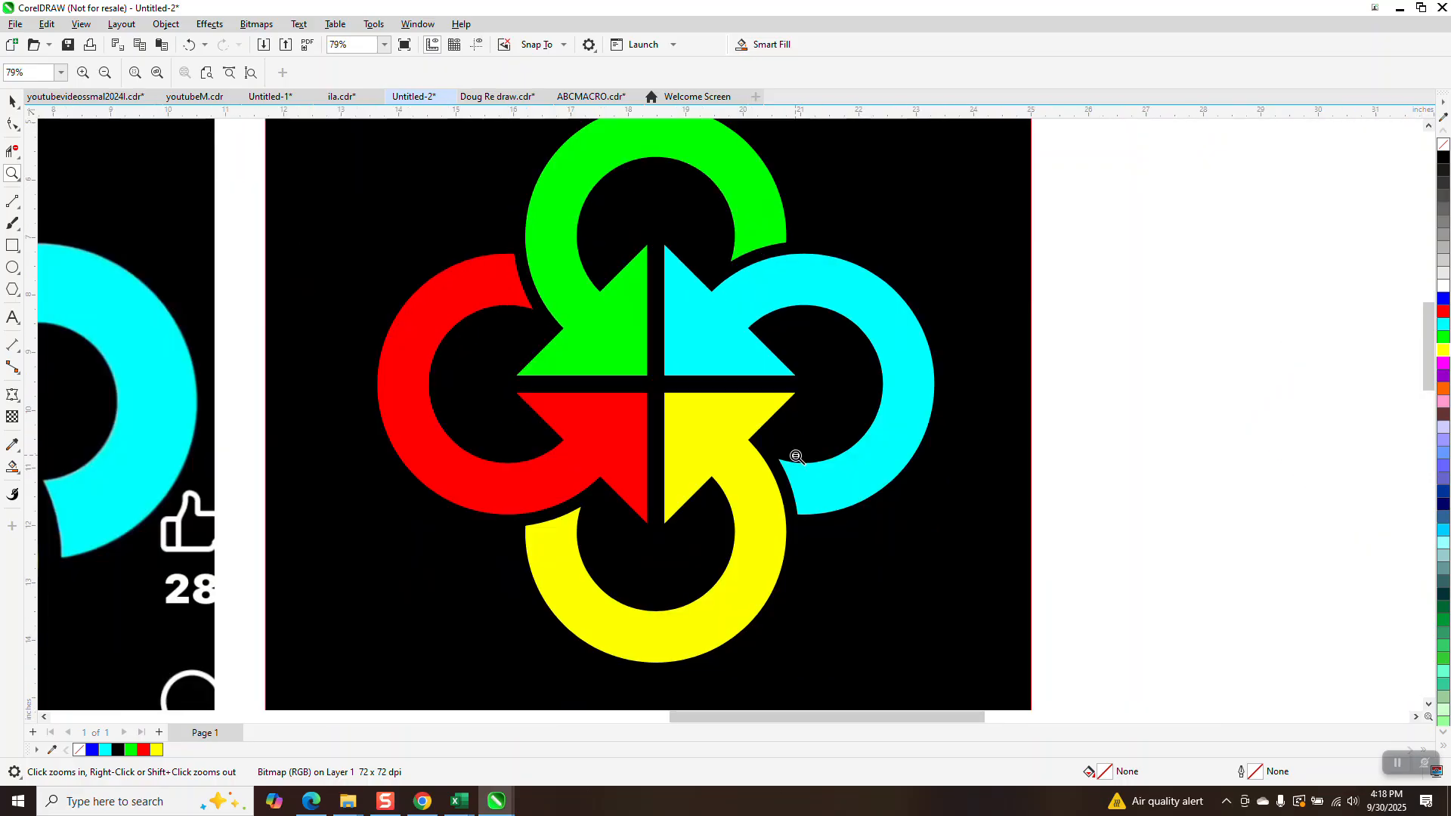